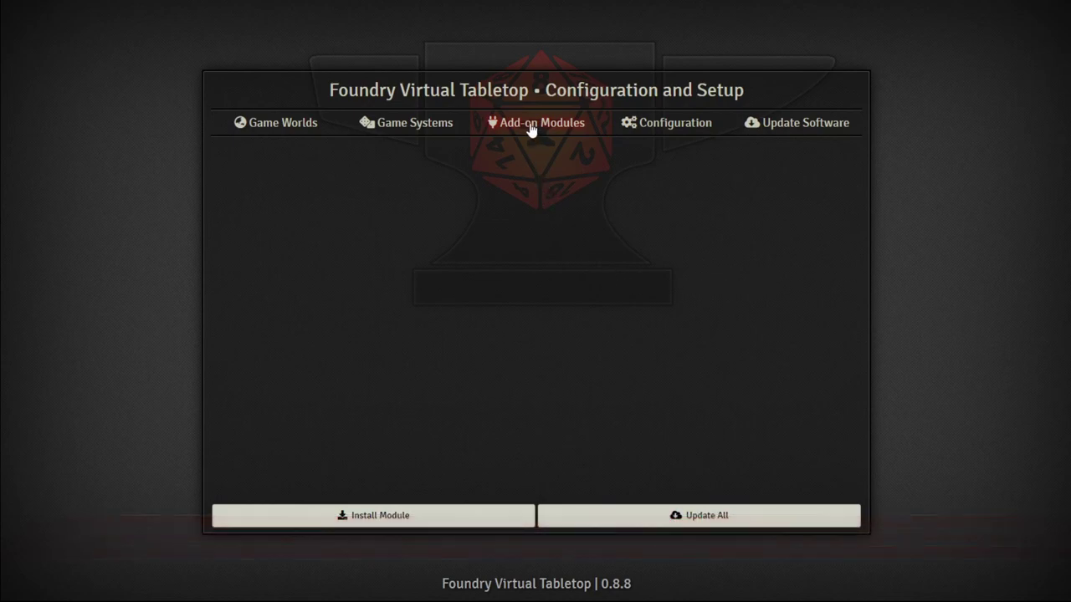
# Open the Install Module browser from the Add-on Modules tab.
pyautogui.click(351, 513)
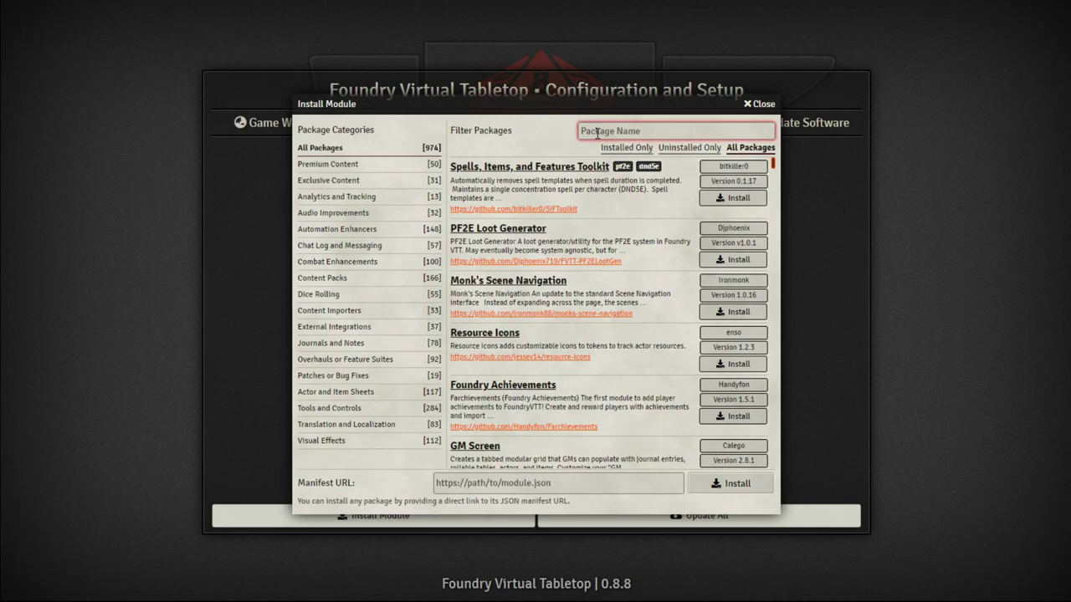
# Filter packages for 'Combat U' and install Combat Utility Belt 1.6.0.
pyautogui.write('Combat')
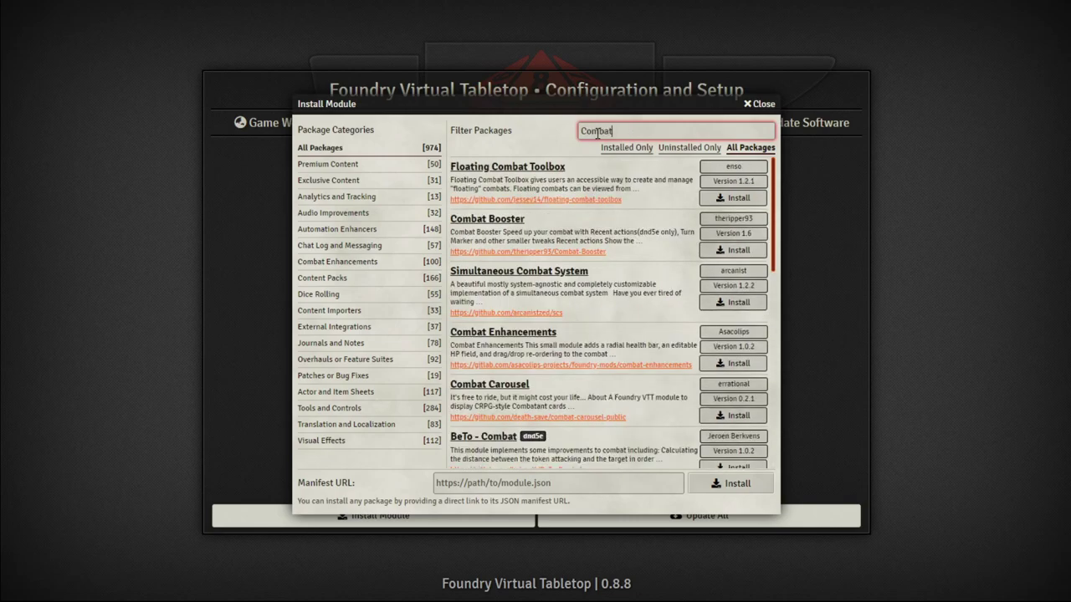
pyautogui.write(' U')
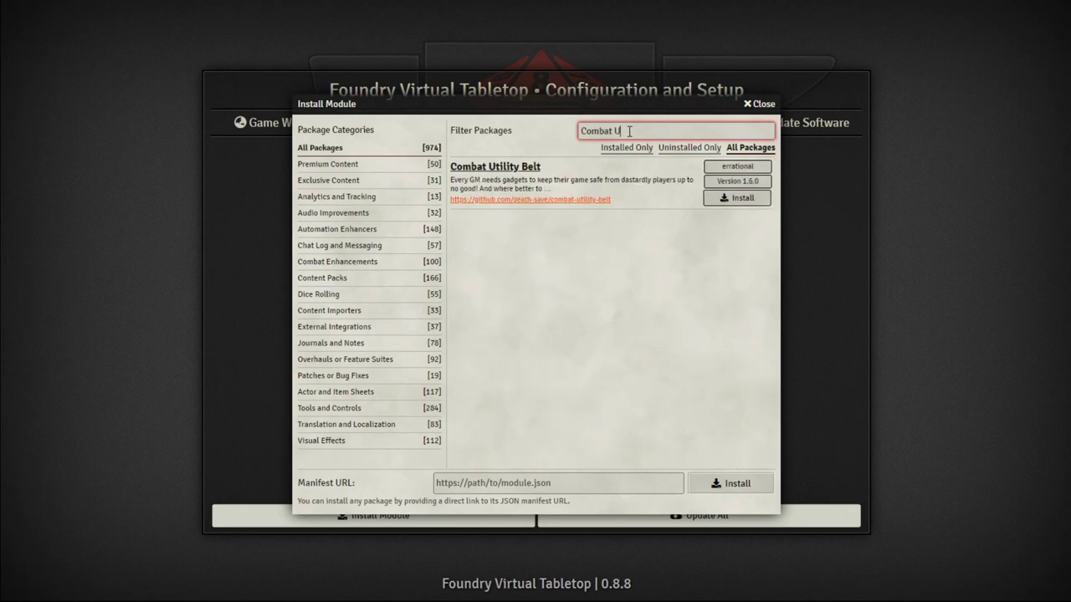
pyautogui.click(755, 200)
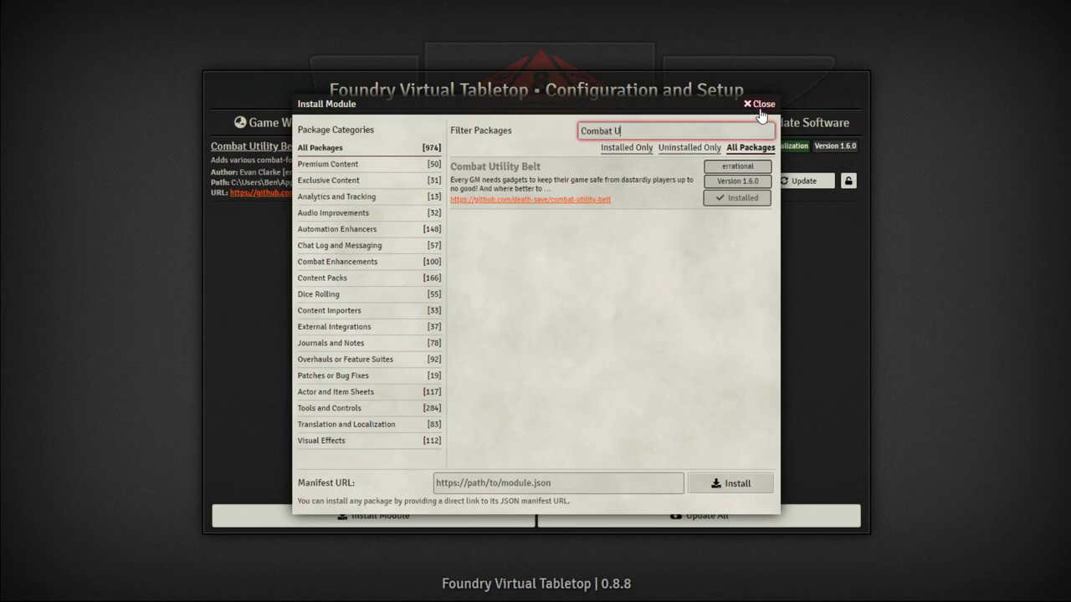
# Close the module browser and launch the Cyberpunk Red world from Game Worlds.
pyautogui.click(761, 108)
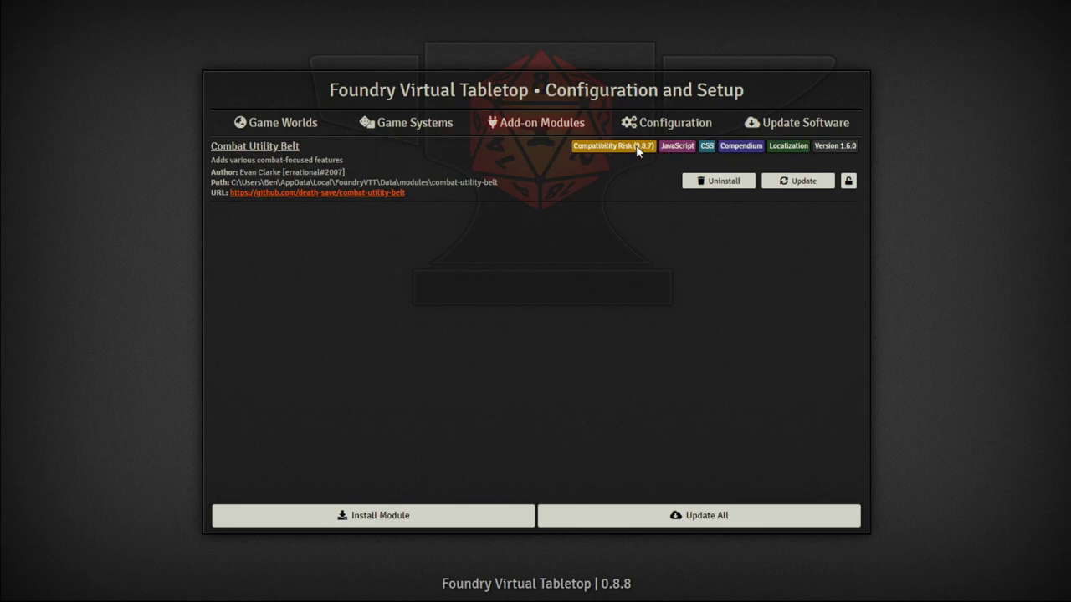
pyautogui.click(300, 127)
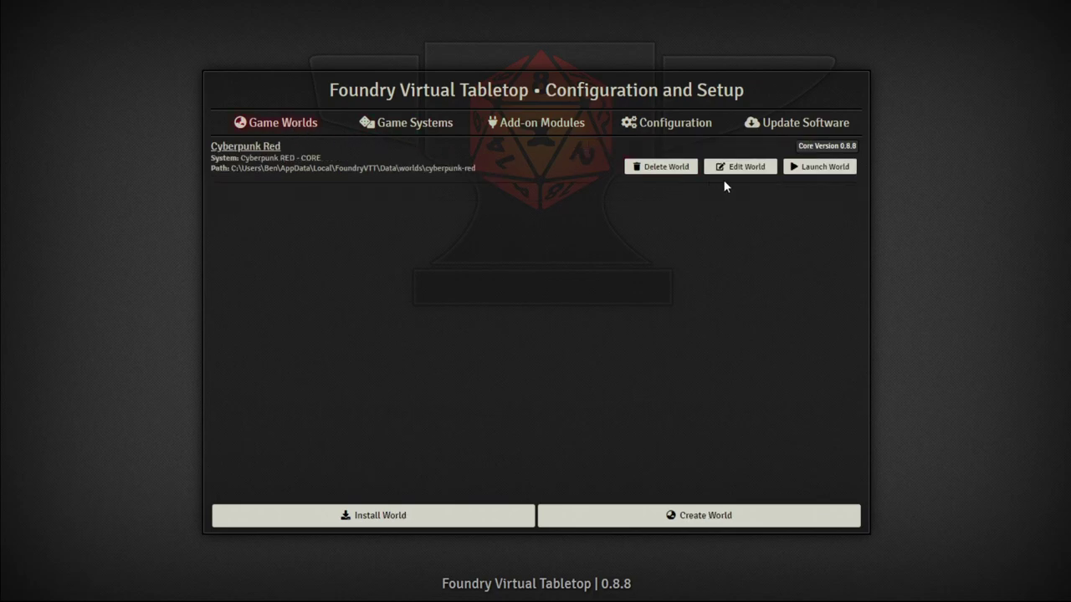
pyautogui.click(799, 167)
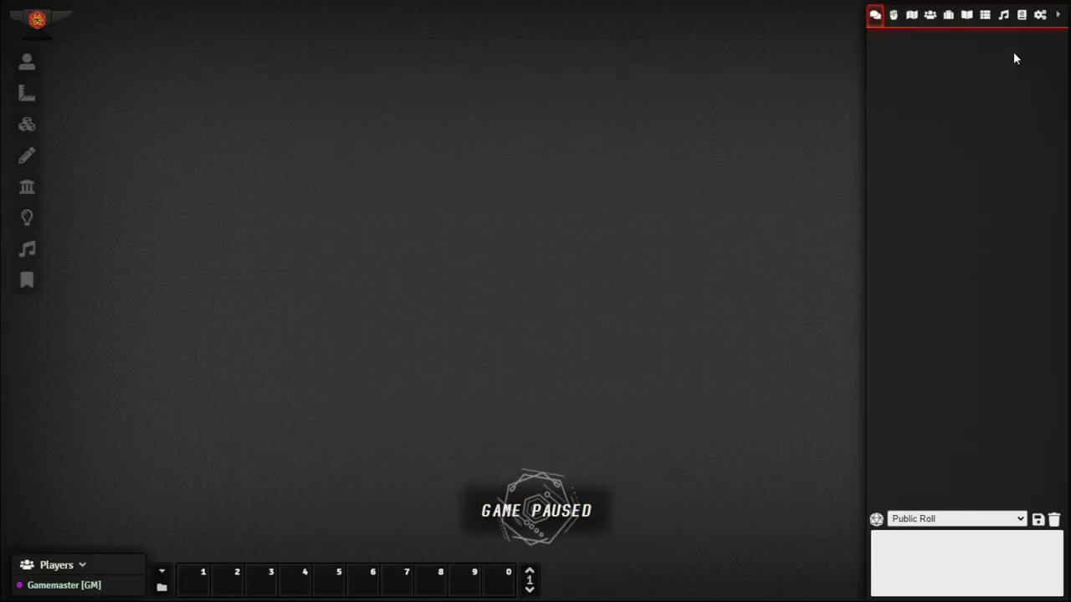
# Tick Combat Utility Belt in Manage Modules, save, and return to Game Settings.
pyautogui.click(1041, 25)
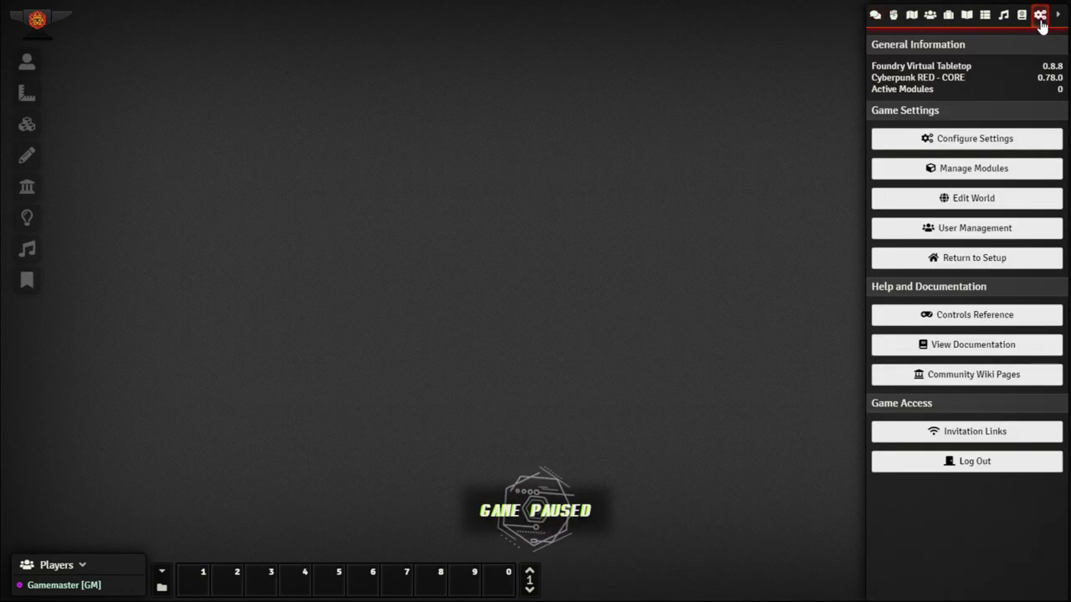
pyautogui.click(992, 170)
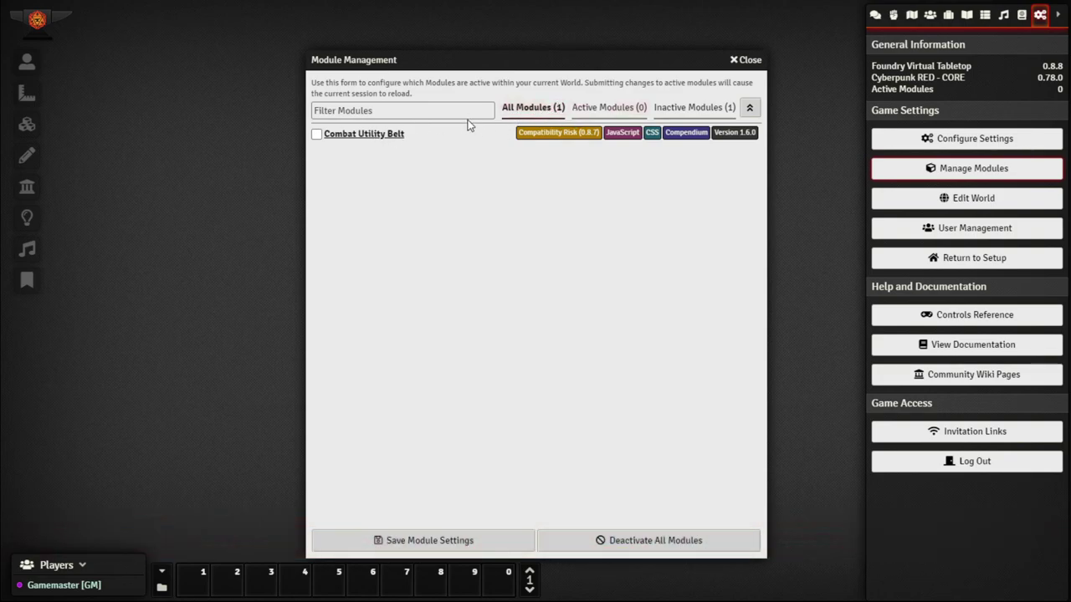
pyautogui.click(317, 136)
pyautogui.click(468, 541)
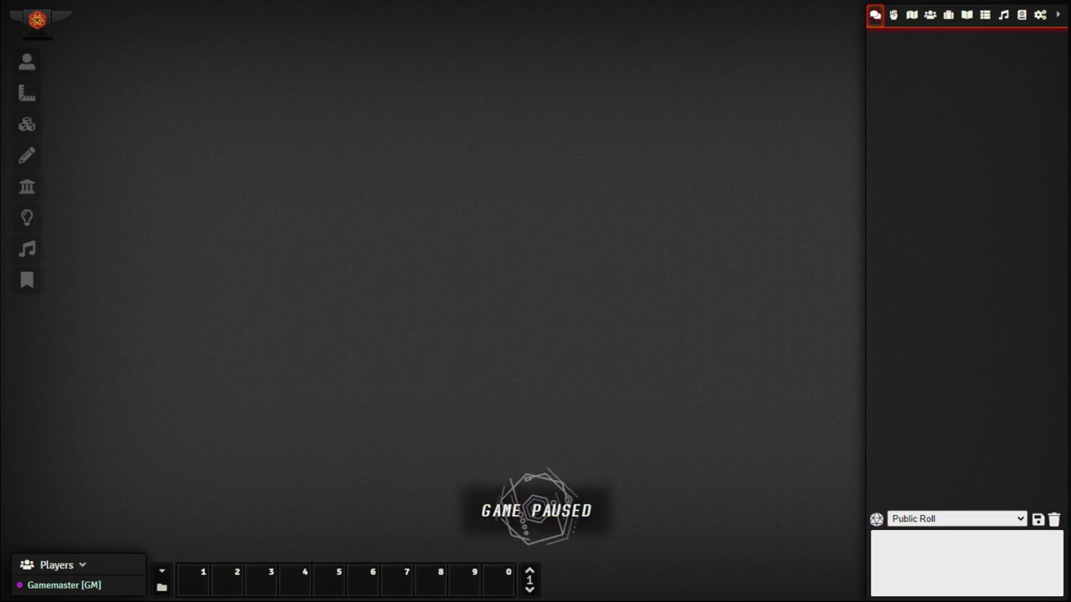
pyautogui.click(1039, 14)
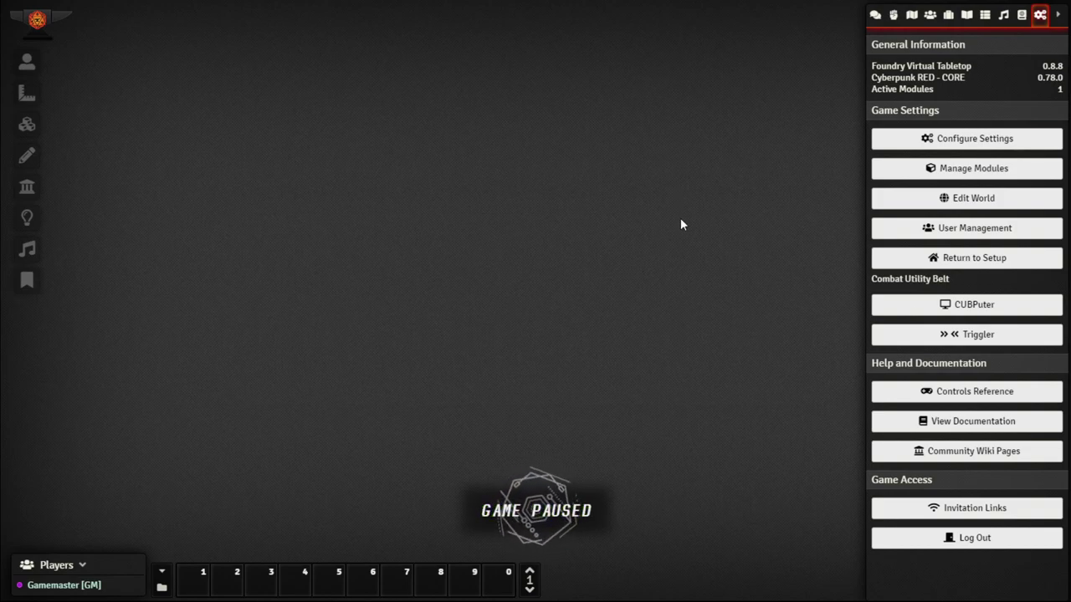
# Import Dystopian City Streets from the Scenes compendium, save it, and activate it.
pyautogui.click(1020, 20)
pyautogui.click(907, 575)
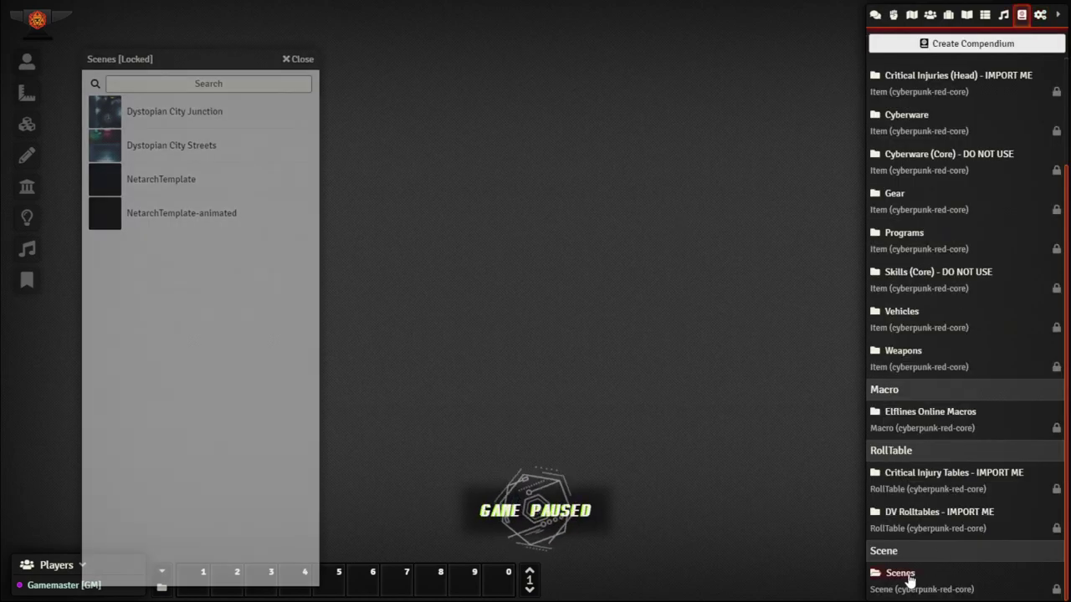
pyautogui.rightClick(173, 149)
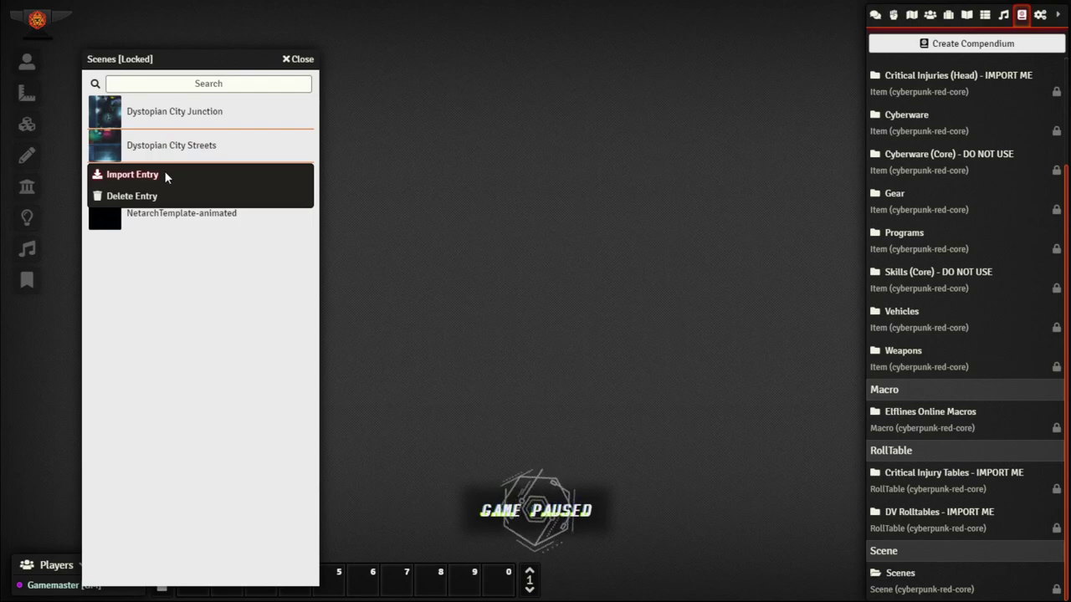
pyautogui.click(132, 175)
pyautogui.click(297, 59)
pyautogui.scroll(-10, 516, 418)
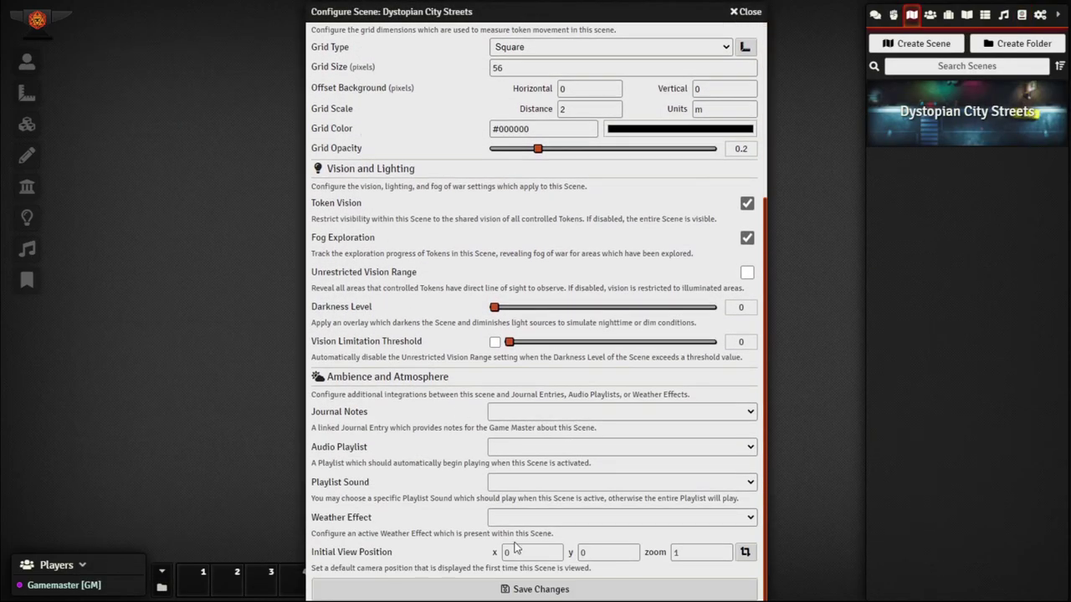
pyautogui.click(535, 589)
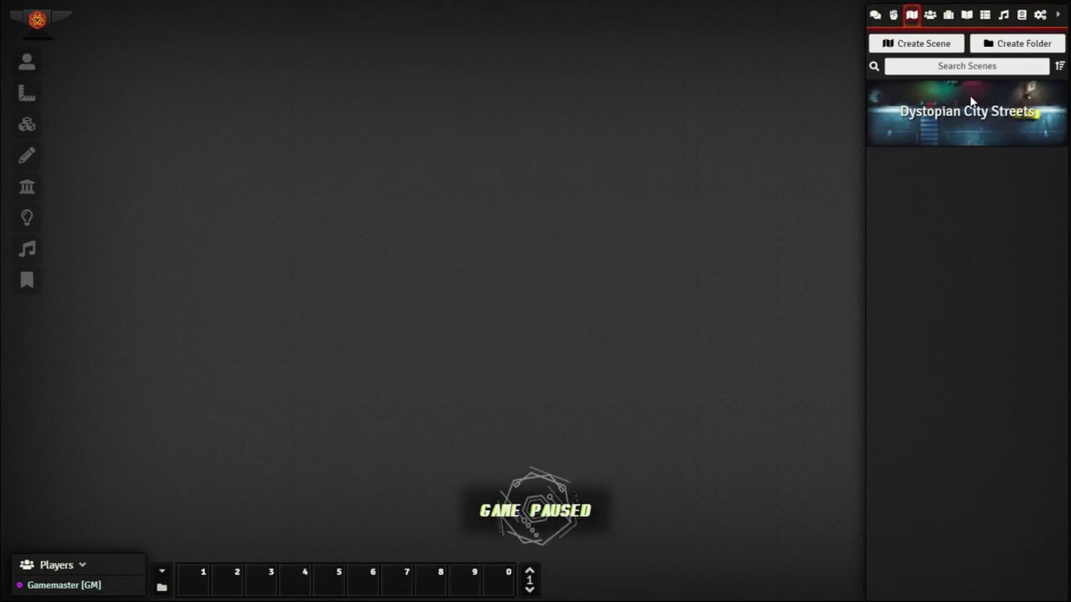
pyautogui.rightClick(970, 102)
pyautogui.click(923, 178)
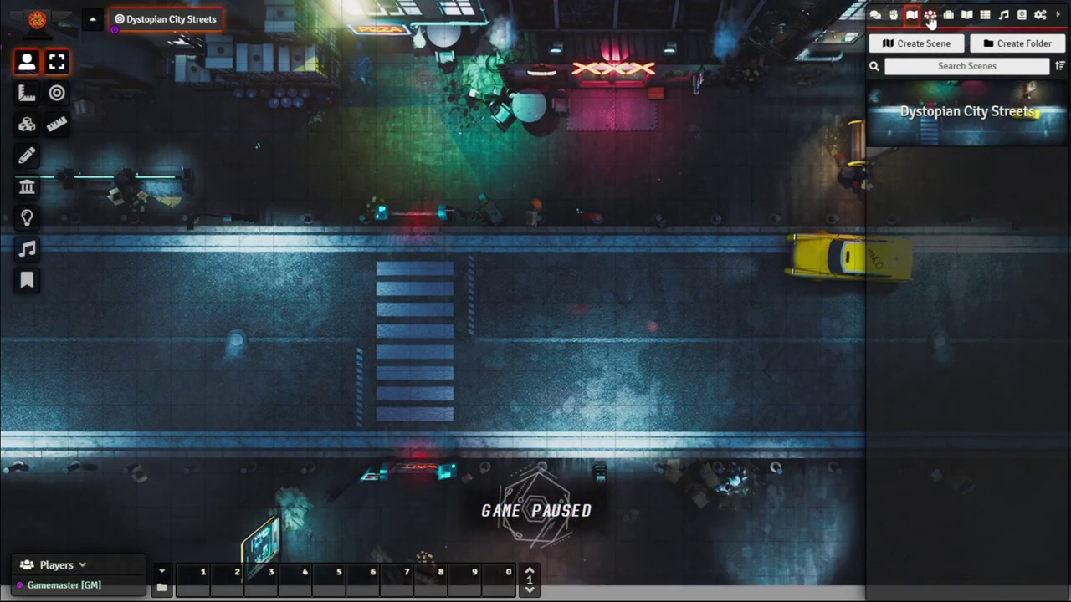
# Place a Redeye token on the street and centre it in view.
pyautogui.click(929, 14)
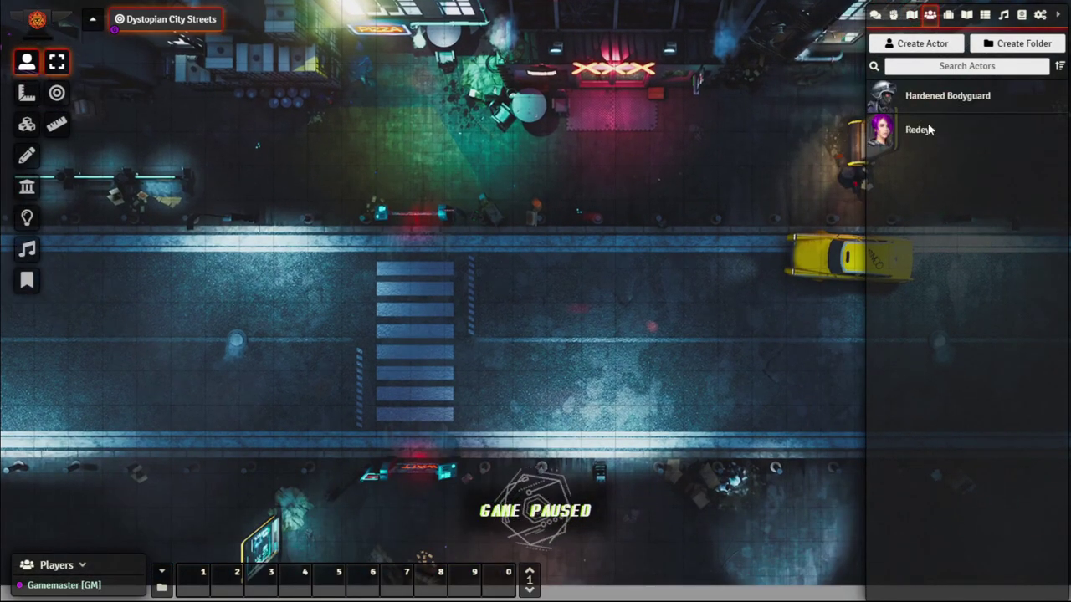
pyautogui.moveTo(928, 130); pyautogui.dragTo(626, 332)
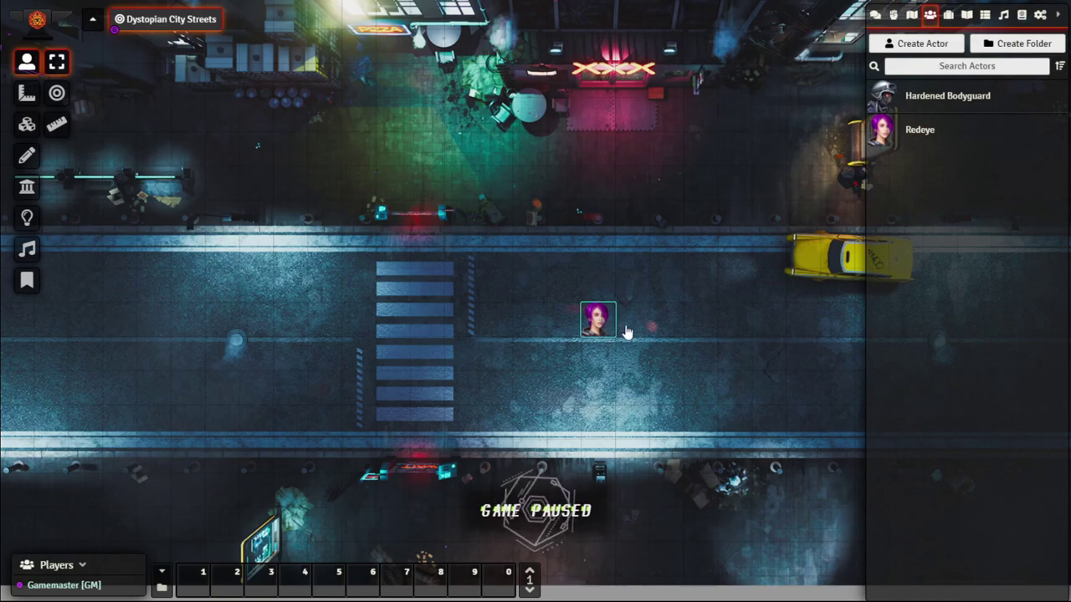
pyautogui.scroll(3, 626, 332)
pyautogui.moveTo(724, 343); pyautogui.dragTo(492, 284)
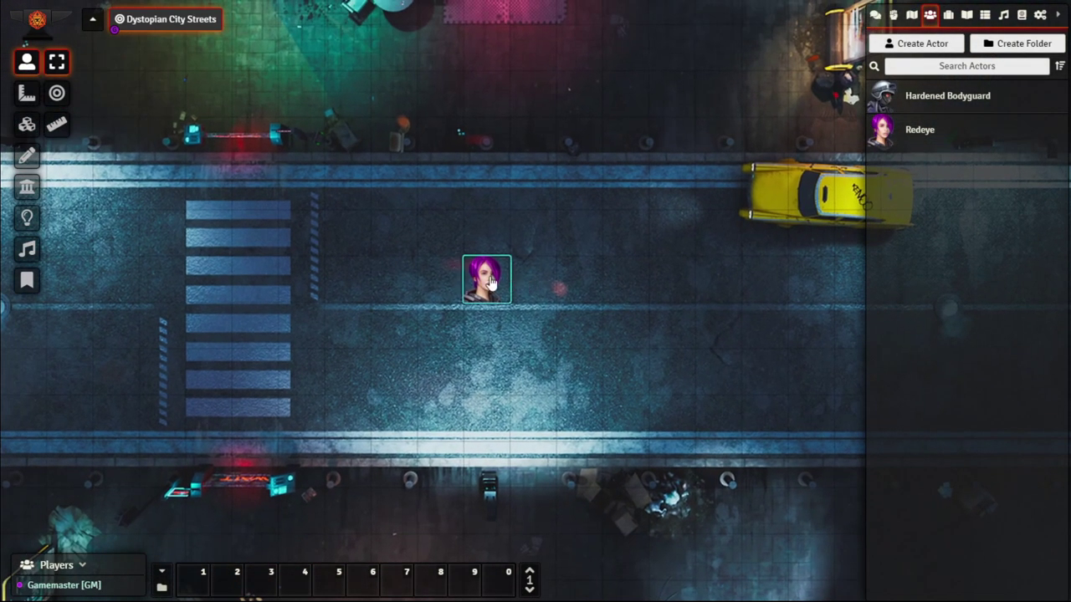
pyautogui.rightClick(480, 285)
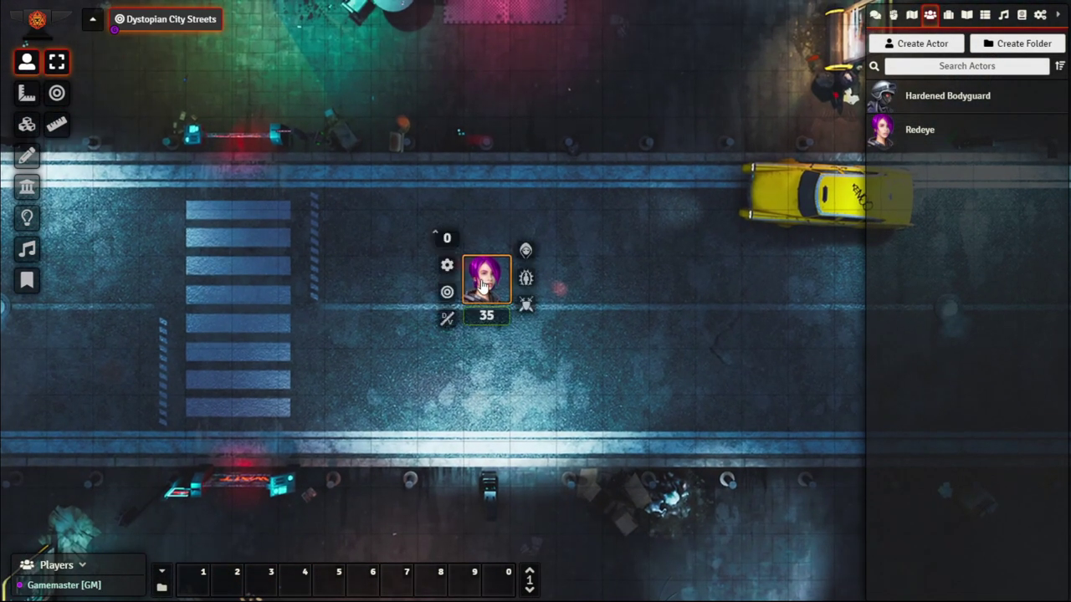
pyautogui.click(525, 278)
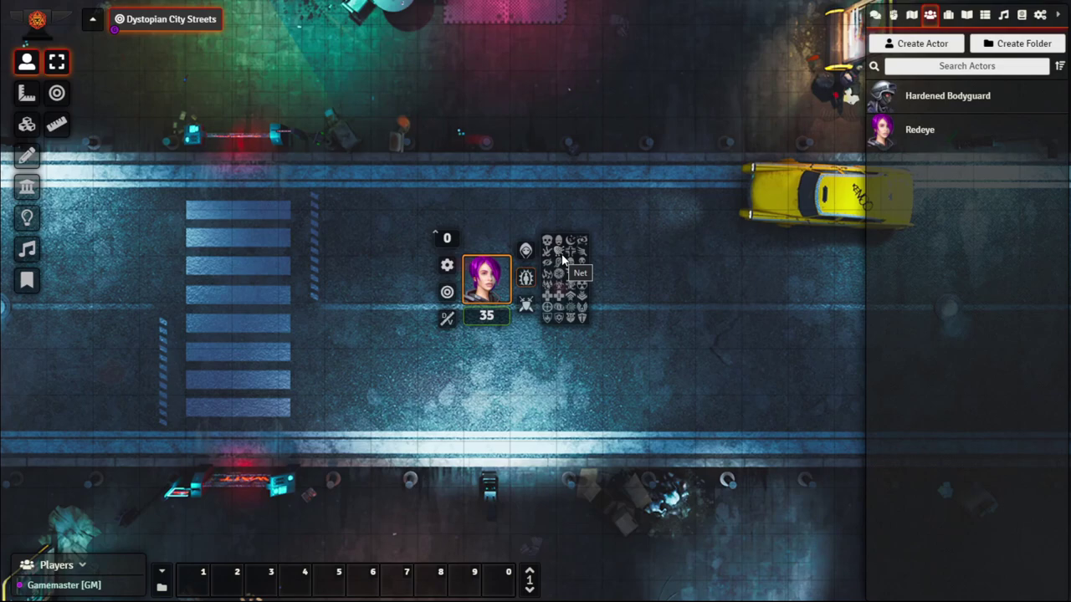
pyautogui.rightClick(493, 288)
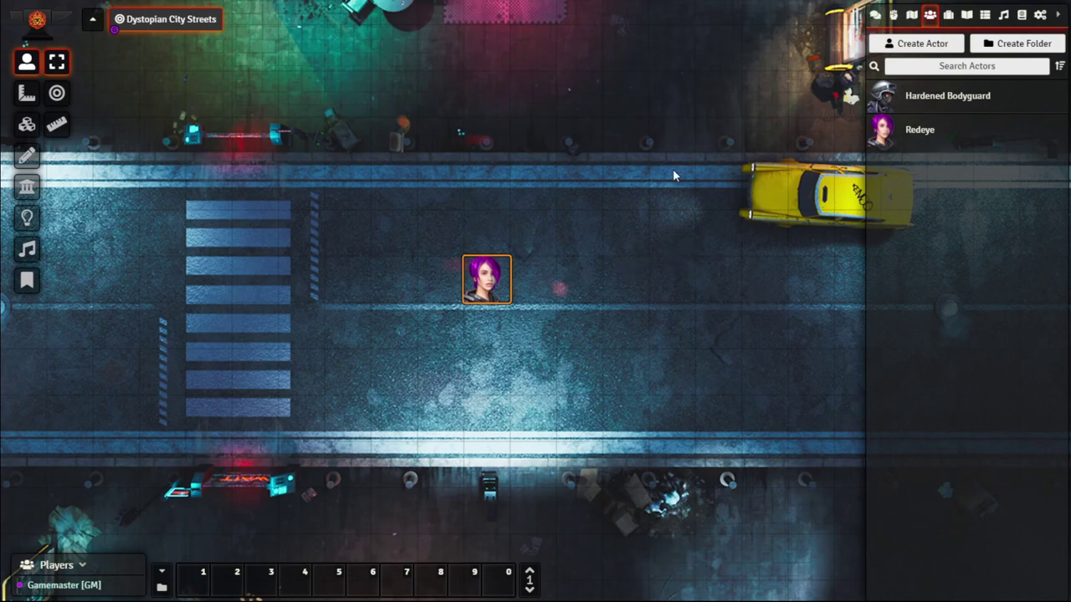
# Delete the Dystopian City Streets scene.
pyautogui.click(912, 15)
pyautogui.rightClick(945, 105)
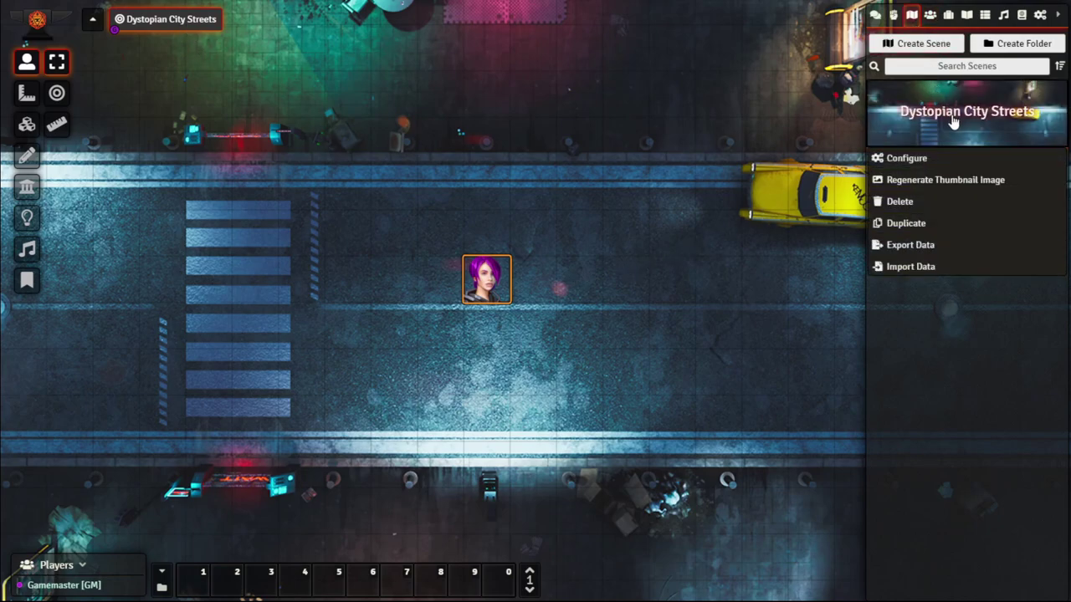
pyautogui.click(905, 202)
pyautogui.click(653, 159)
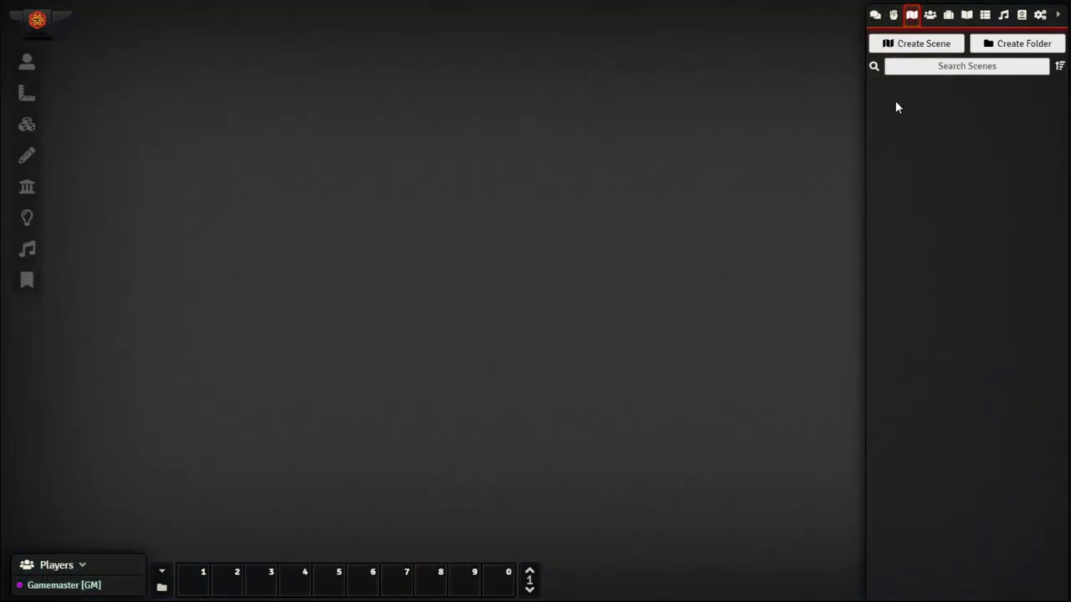
# In CUBPuter, enable Enhanced Conditions with Remove Default Status Effects and save.
pyautogui.click(1040, 16)
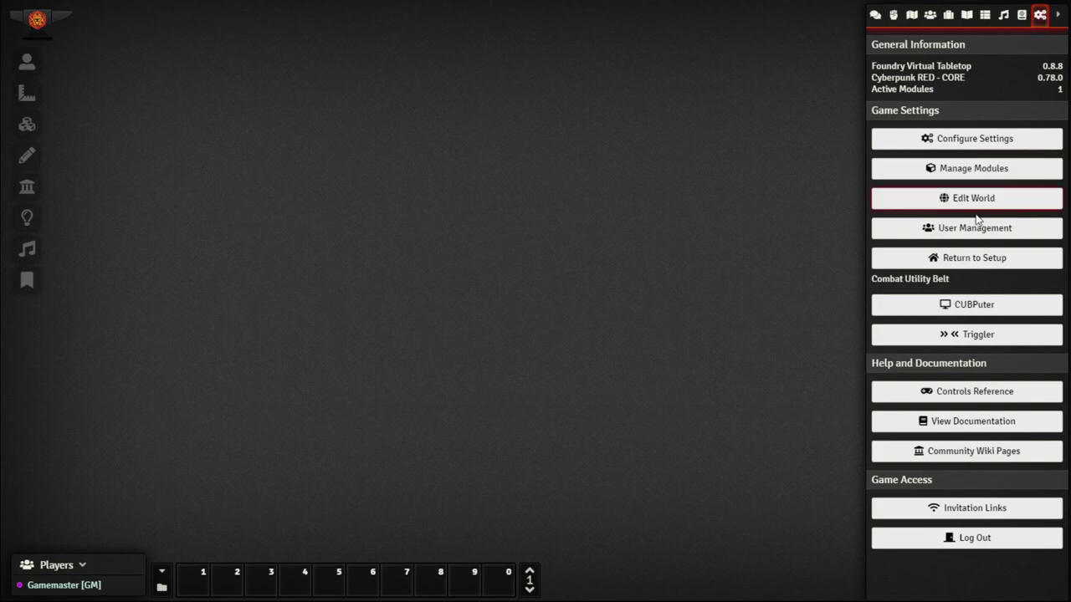
pyautogui.click(963, 314)
pyautogui.moveTo(510, 148); pyautogui.dragTo(485, 149)
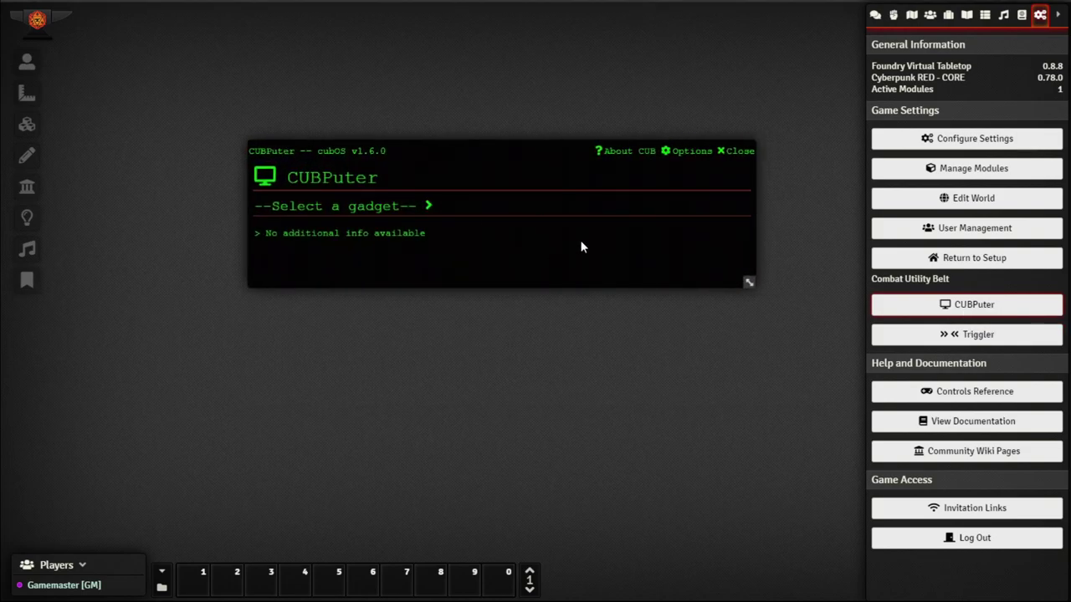
pyautogui.click(382, 210)
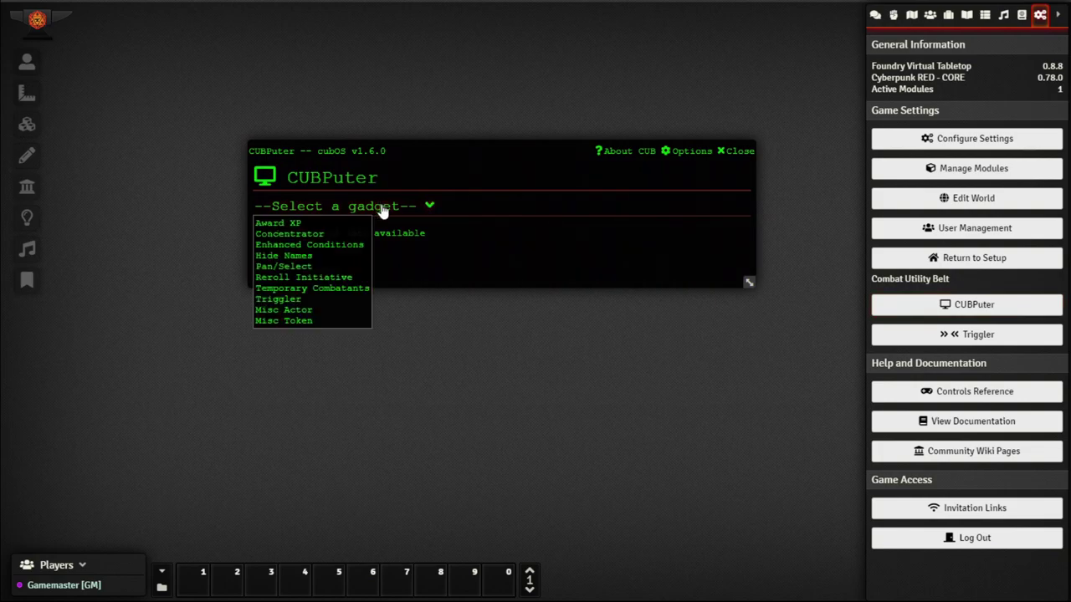
pyautogui.click(323, 244)
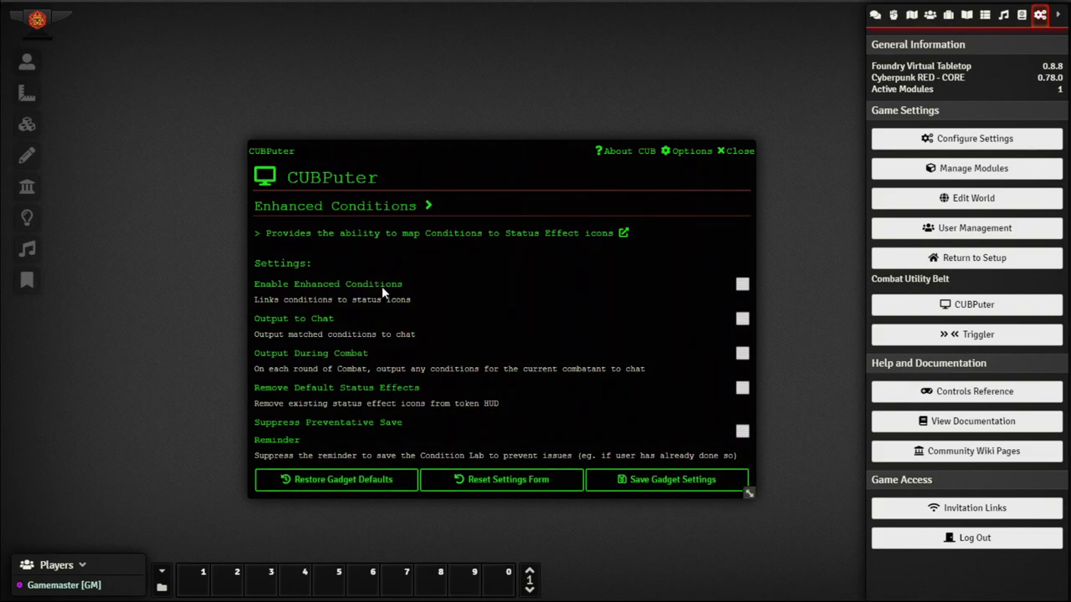
pyautogui.click(742, 284)
pyautogui.click(742, 389)
pyautogui.click(690, 480)
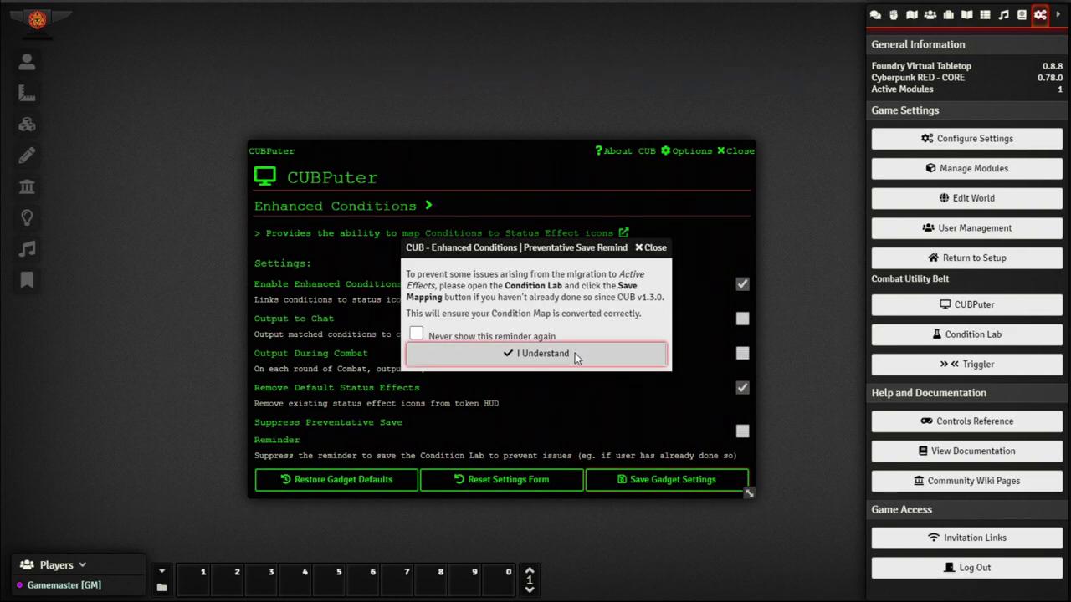
pyautogui.click(417, 335)
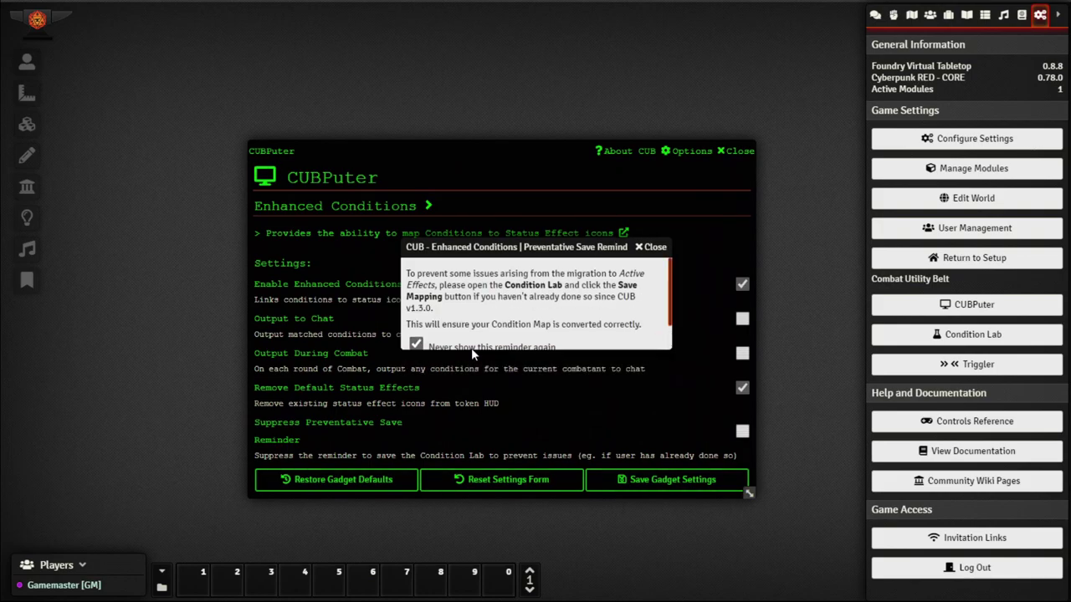
pyautogui.click(471, 349)
pyautogui.click(740, 152)
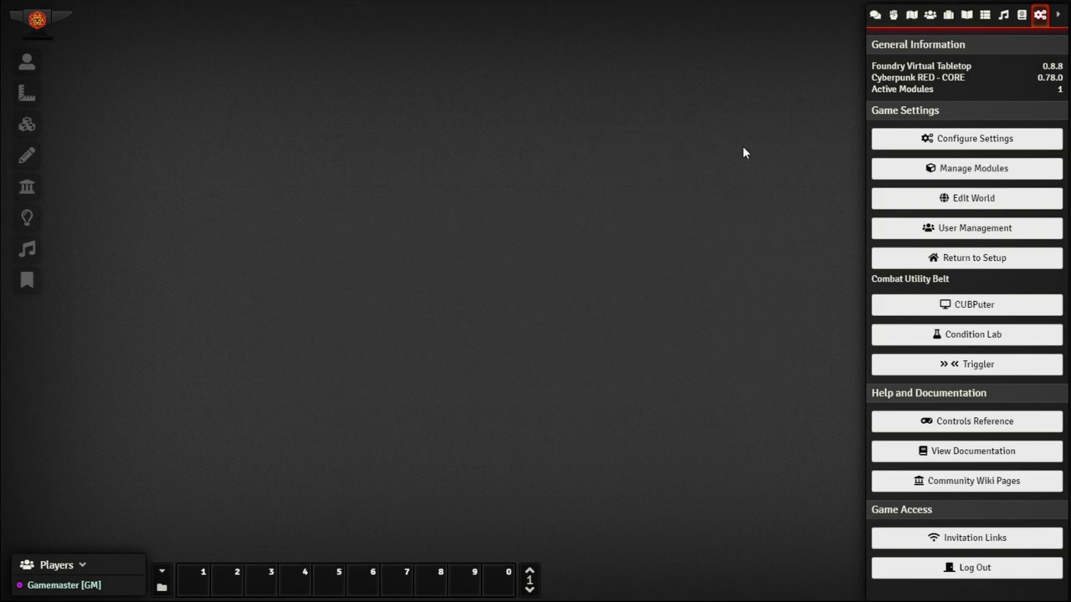
# Open the Condition Lab, review its System - Inferred conditions, and open Import Condition Map.
pyautogui.click(937, 335)
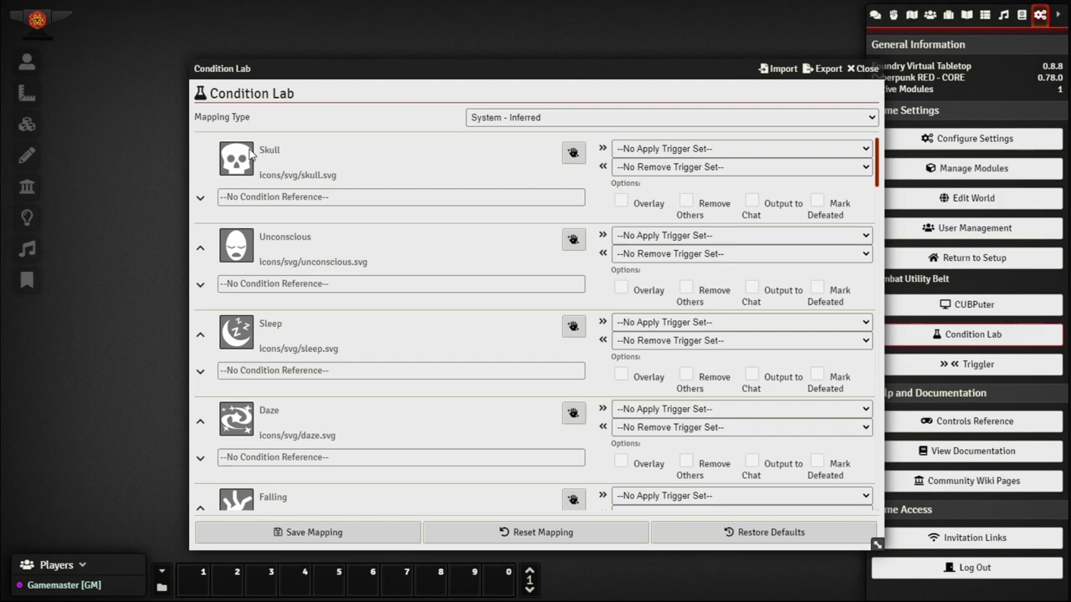
pyautogui.scroll(-6, 250, 149)
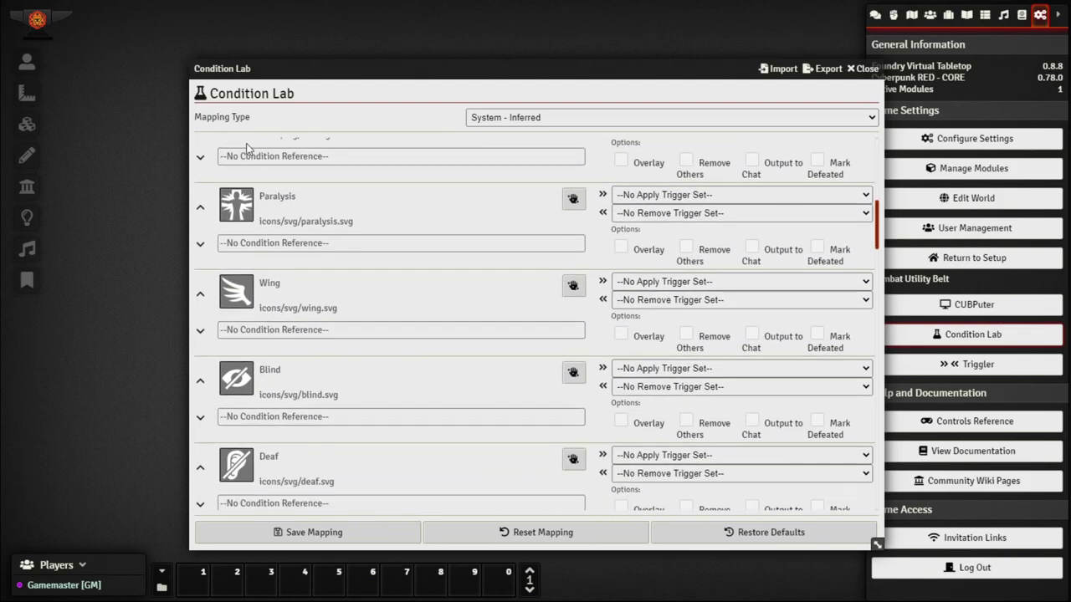
pyautogui.scroll(-6, 247, 208)
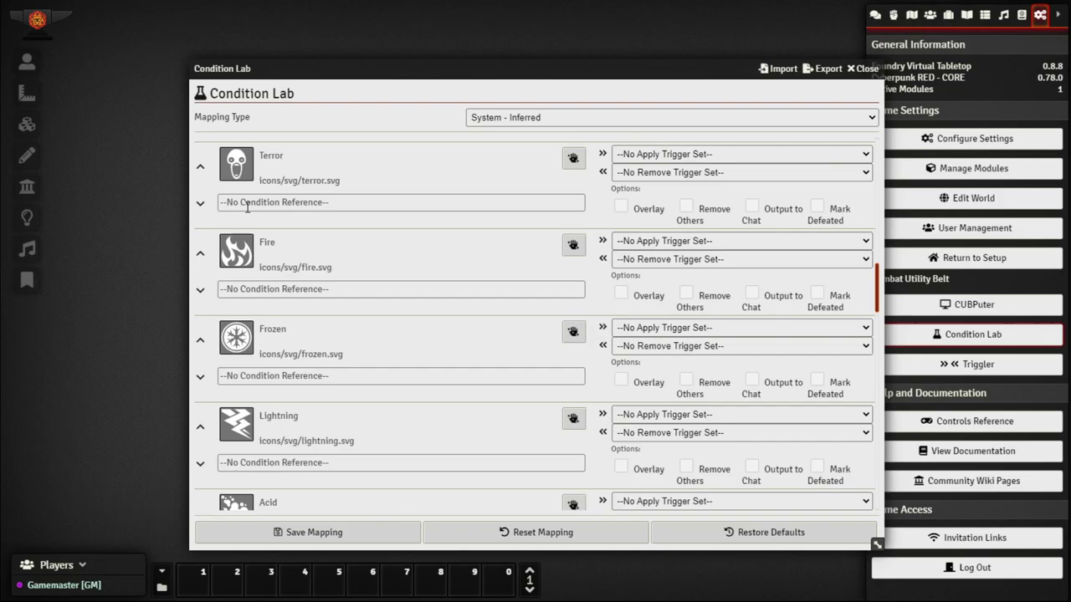
pyautogui.scroll(-10, 248, 207)
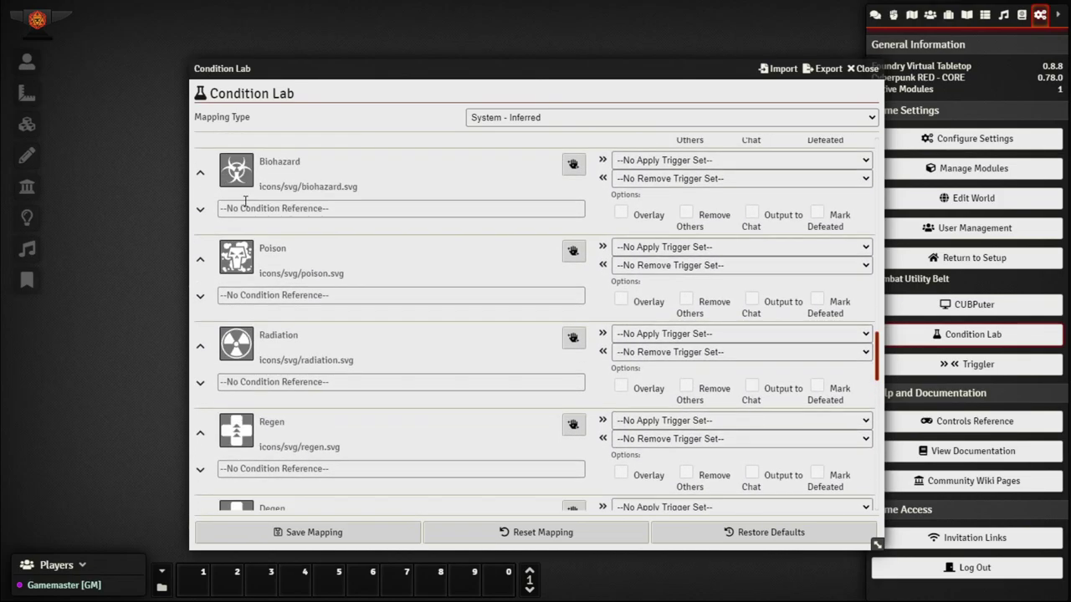
pyautogui.scroll(20, 245, 201)
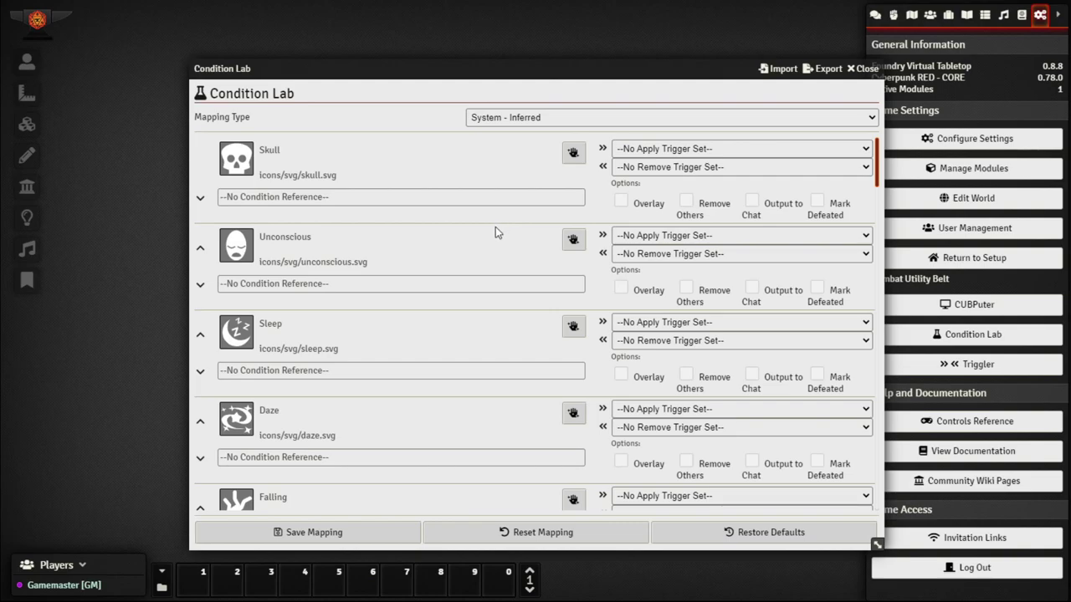
pyautogui.click(777, 70)
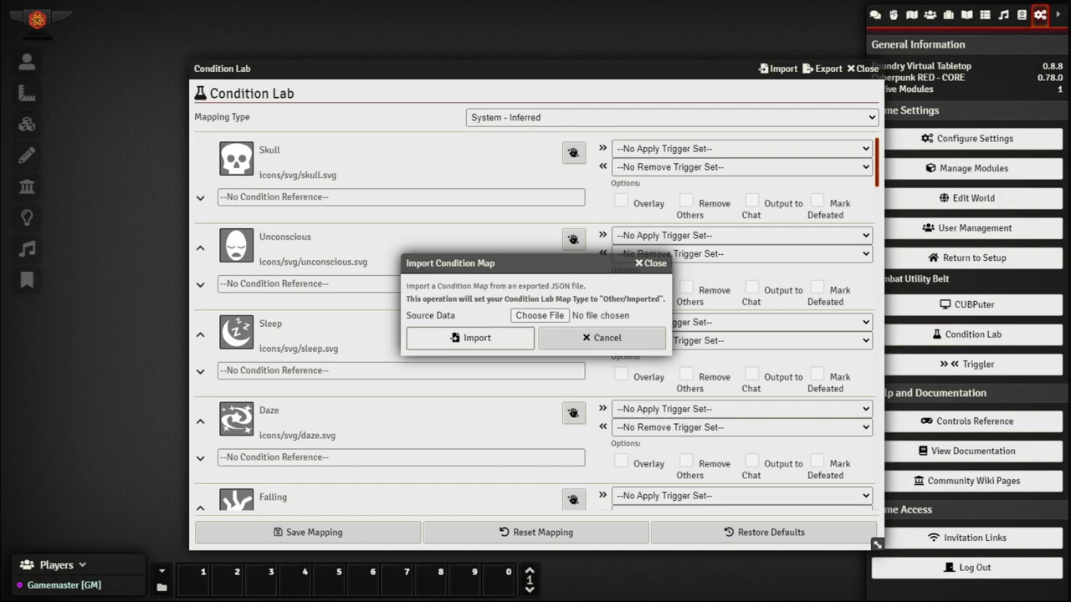
# Import cub-cyberpunk-red-core-condition-map.json into the Condition Lab.
pyautogui.click(528, 322)
pyautogui.moveTo(906, 335); pyautogui.dragTo(536, 321)
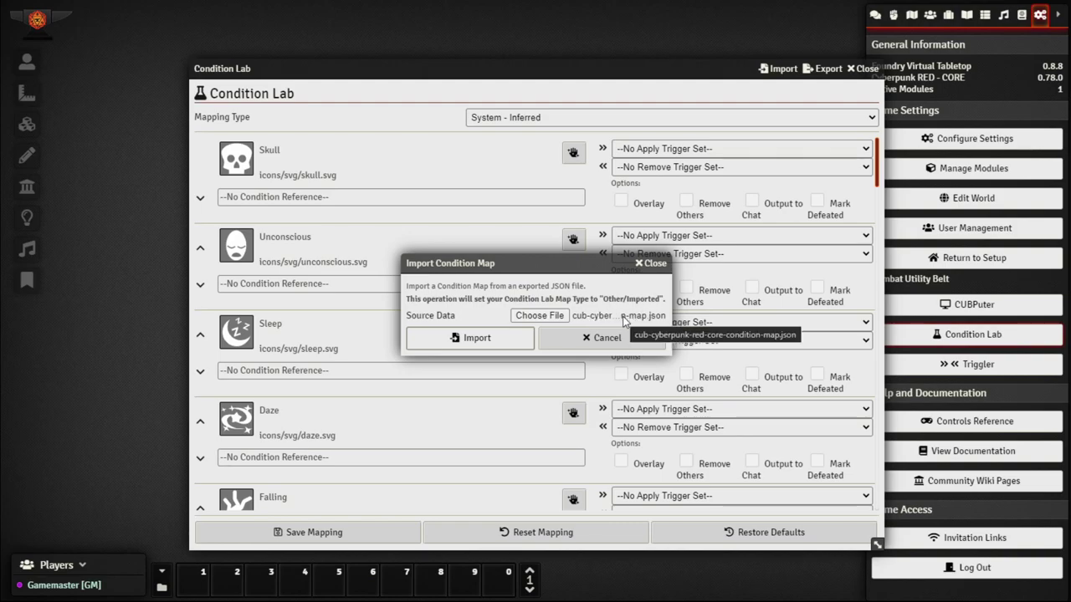
pyautogui.click(492, 338)
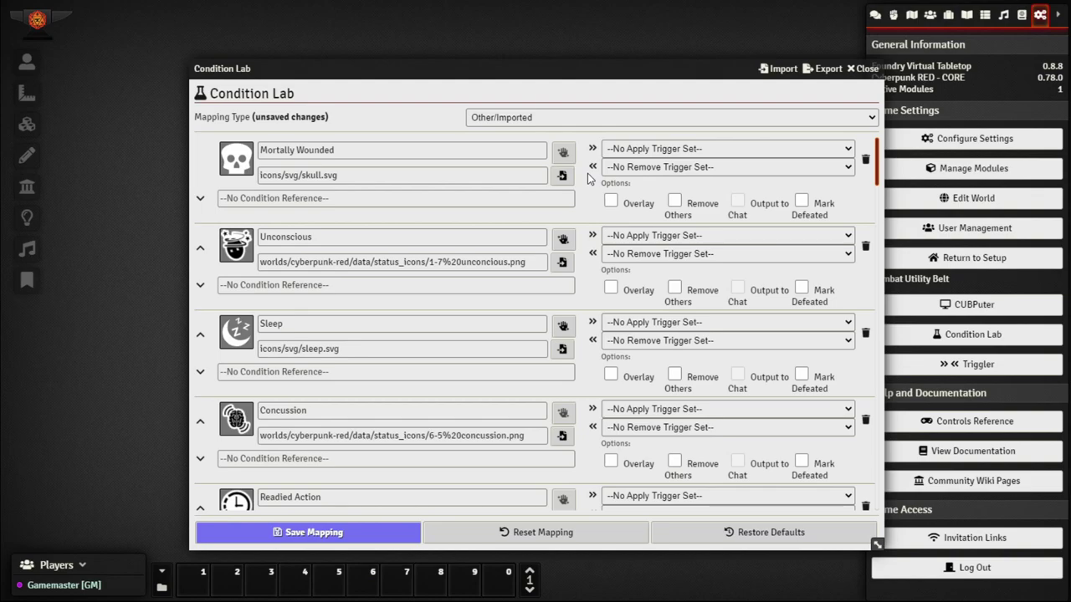
pyautogui.click(345, 150)
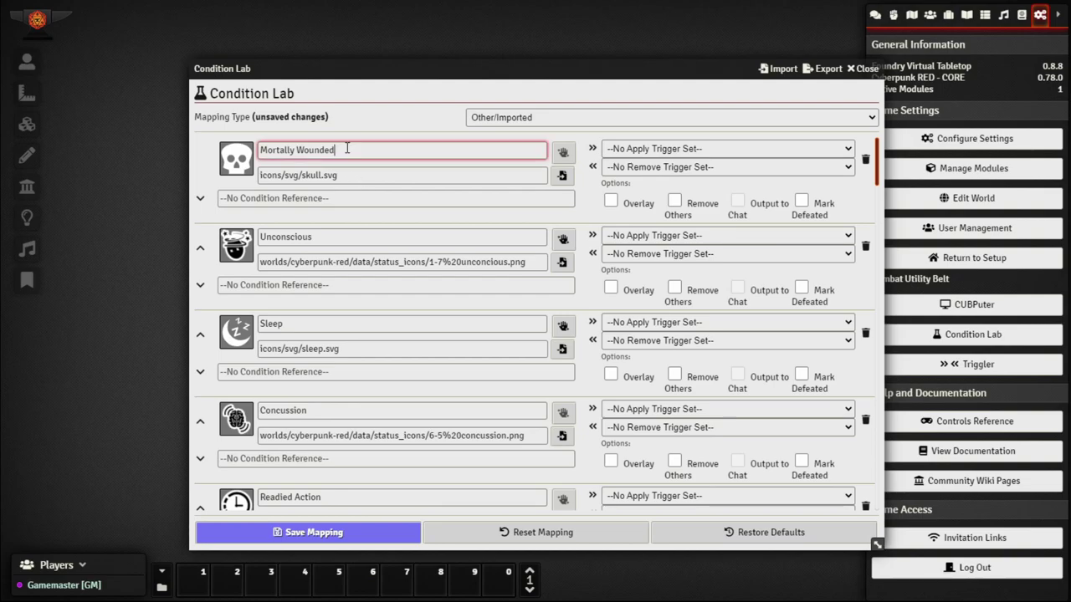
pyautogui.hotkey('ctrl', 'a')
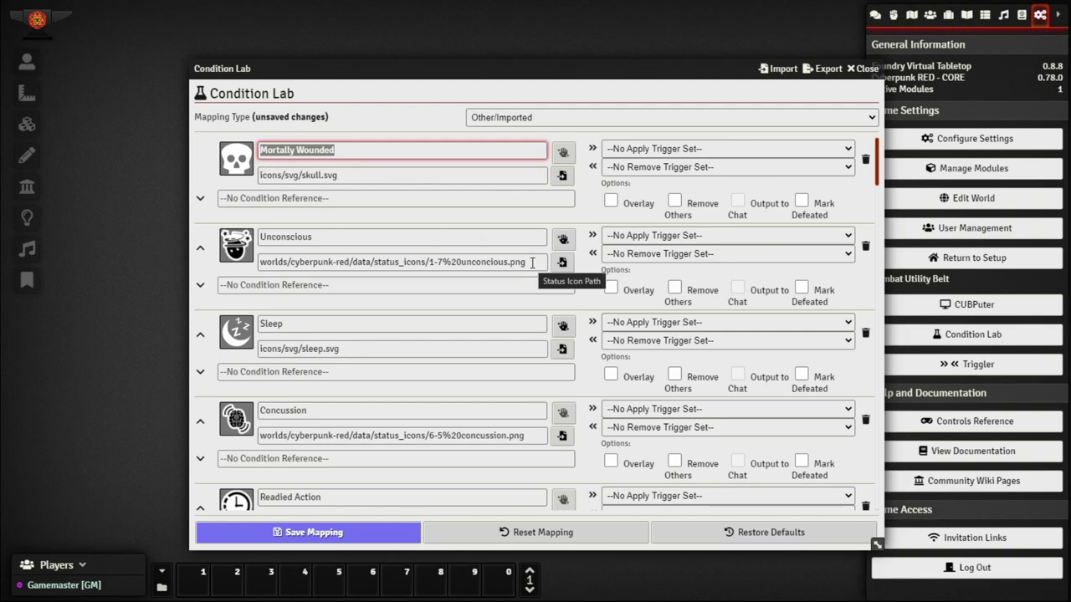
pyautogui.moveTo(532, 263); pyautogui.dragTo(255, 274)
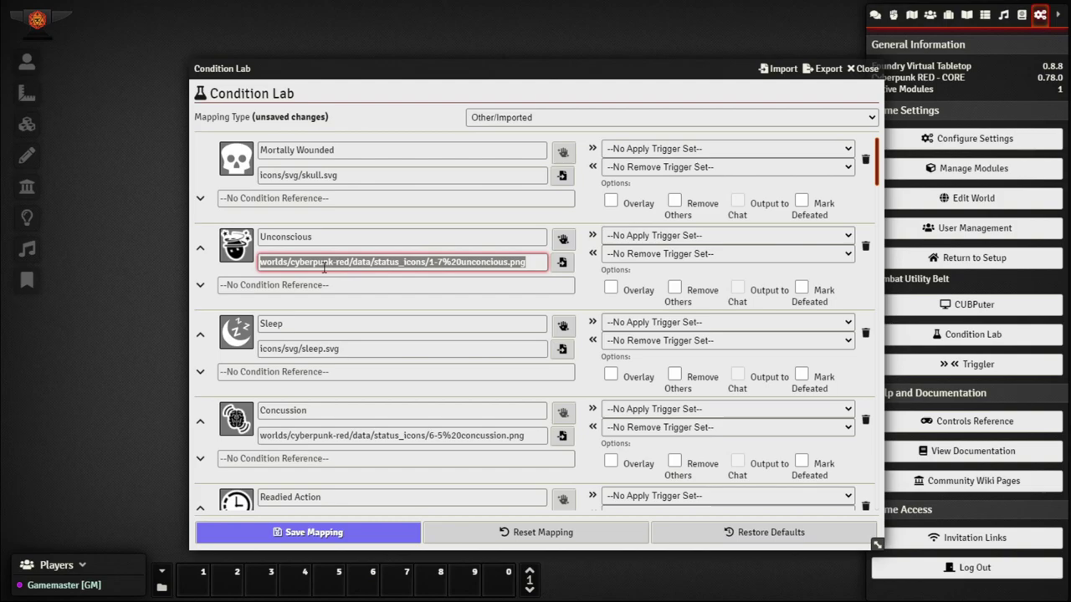
pyautogui.click(538, 261)
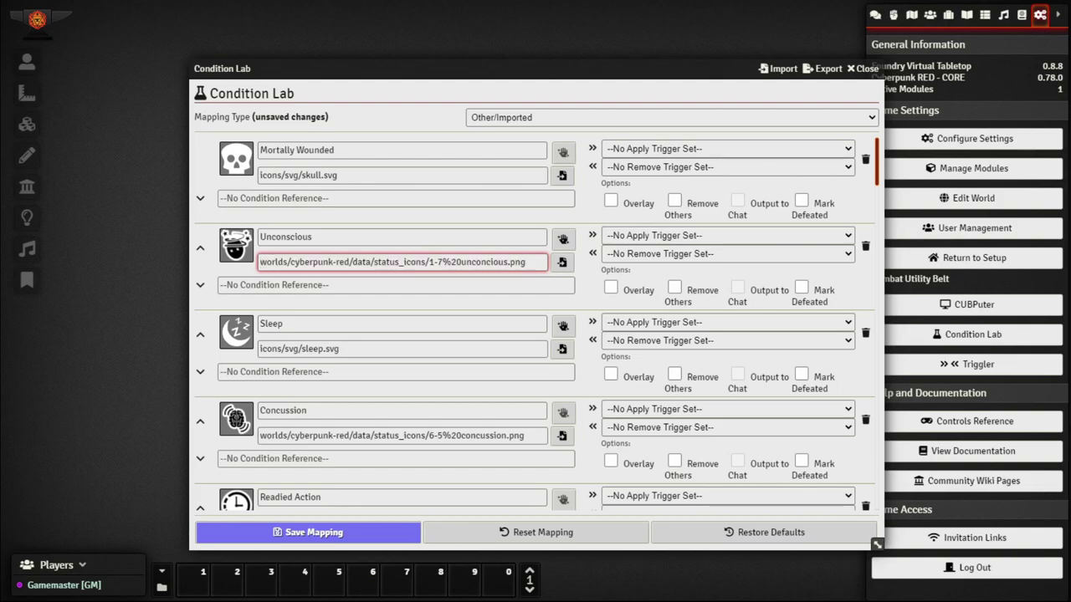
pyautogui.press('Tab')
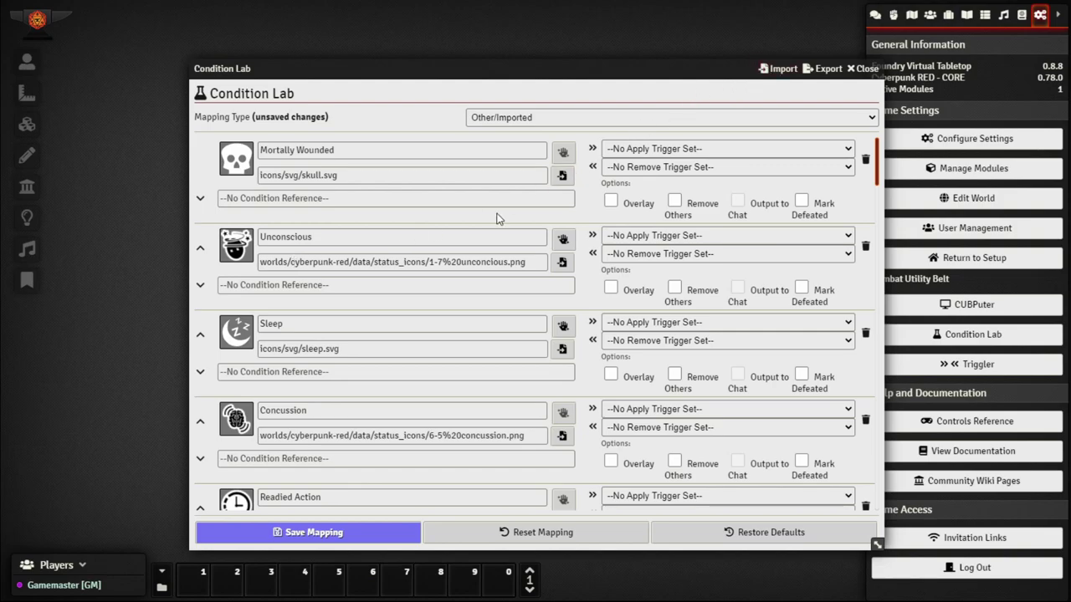
pyautogui.click(350, 262)
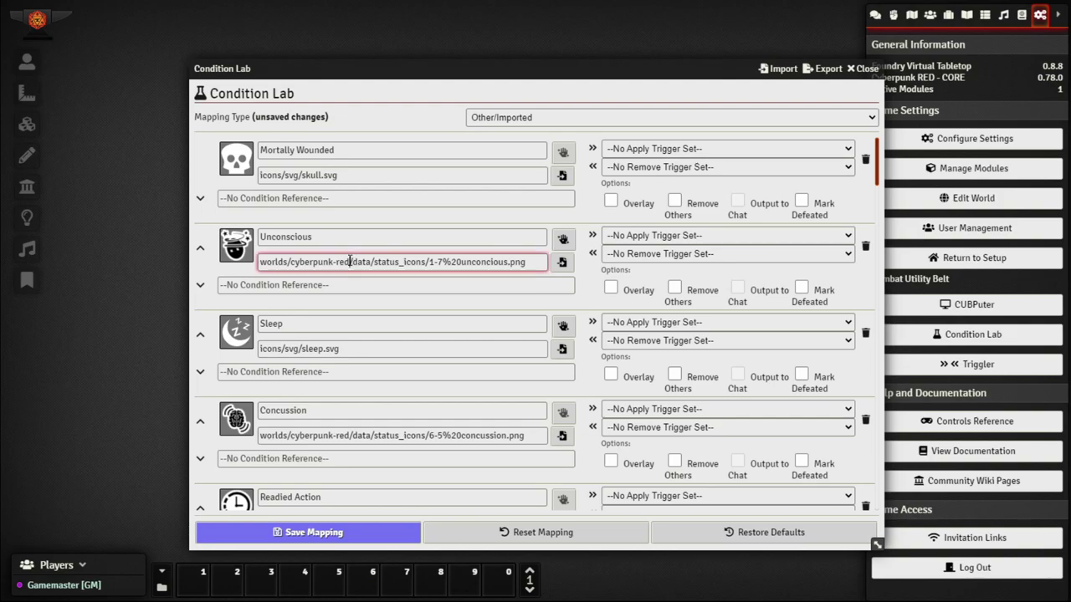
pyautogui.moveTo(349, 262); pyautogui.dragTo(292, 264)
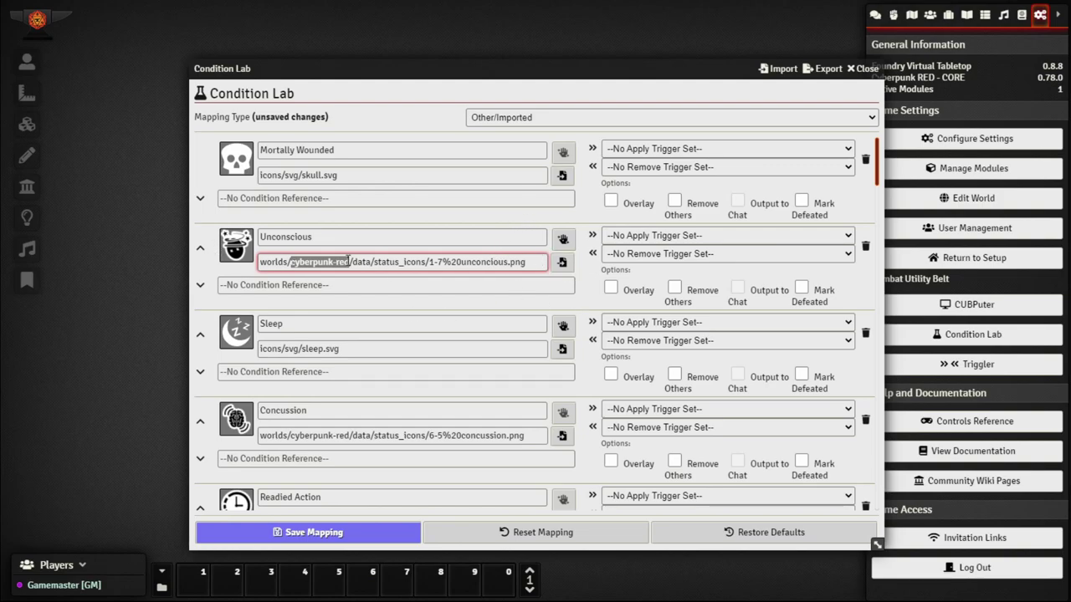
pyautogui.click(349, 261)
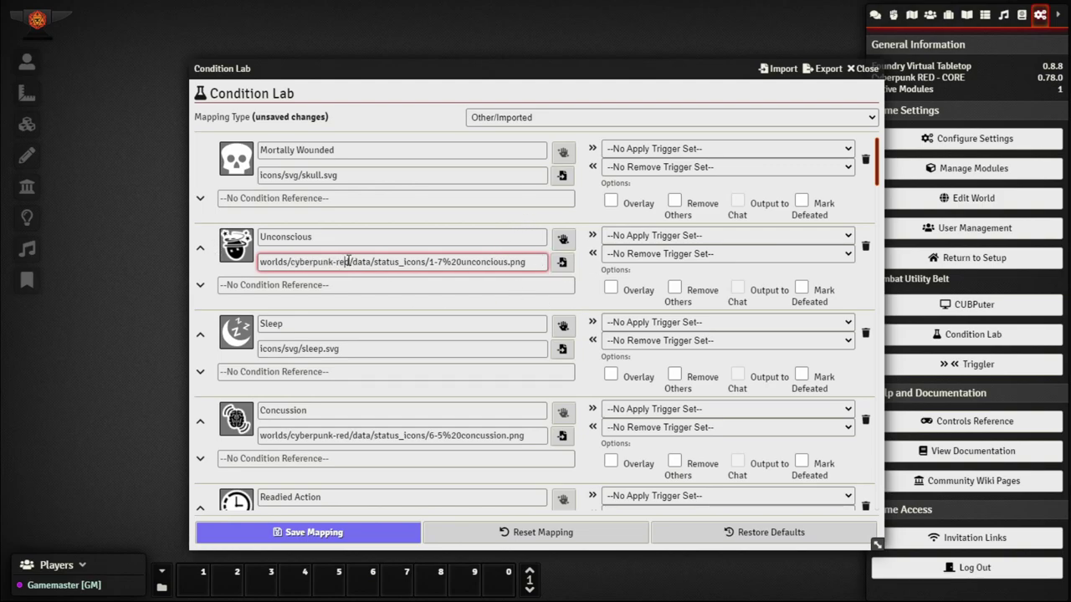
pyautogui.moveTo(350, 262); pyautogui.dragTo(292, 257)
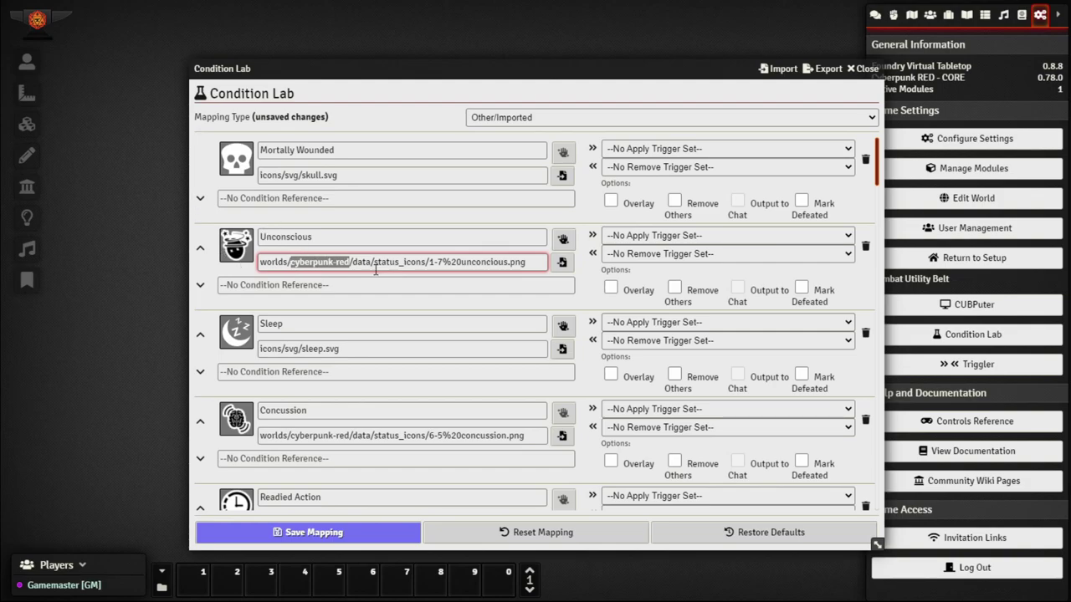
pyautogui.moveTo(526, 257); pyautogui.dragTo(258, 261)
pyautogui.click(303, 259)
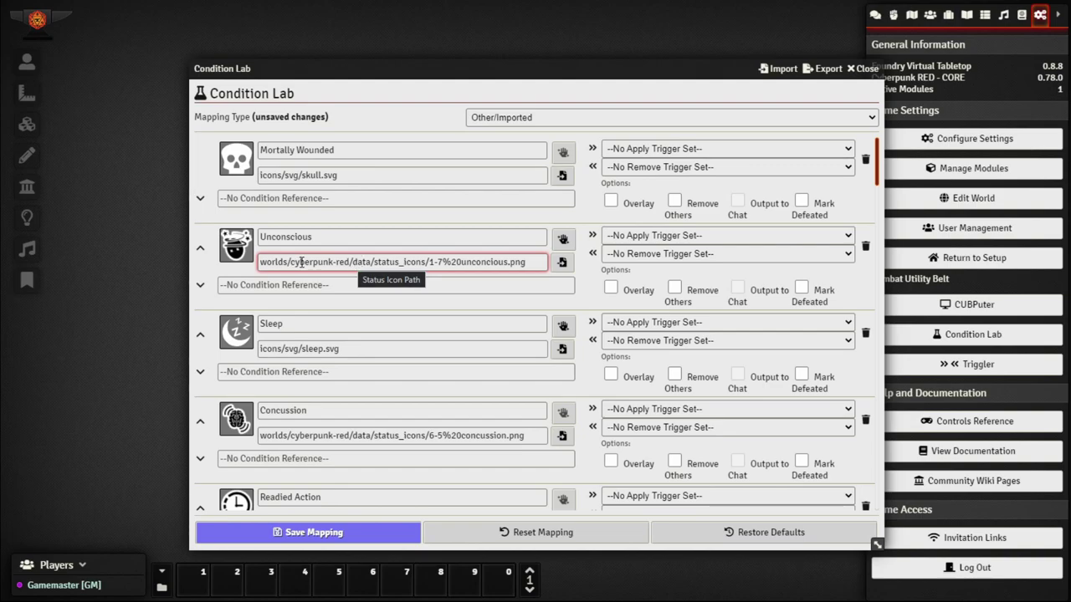
pyautogui.moveTo(291, 262); pyautogui.dragTo(374, 262)
pyautogui.click(374, 261)
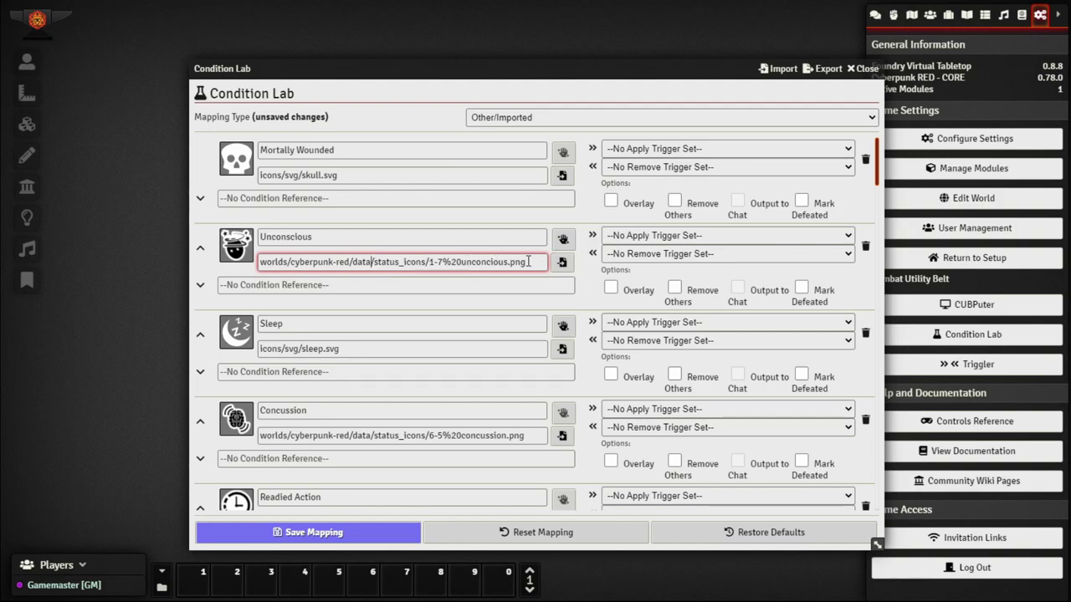
pyautogui.moveTo(529, 262); pyautogui.dragTo(416, 266)
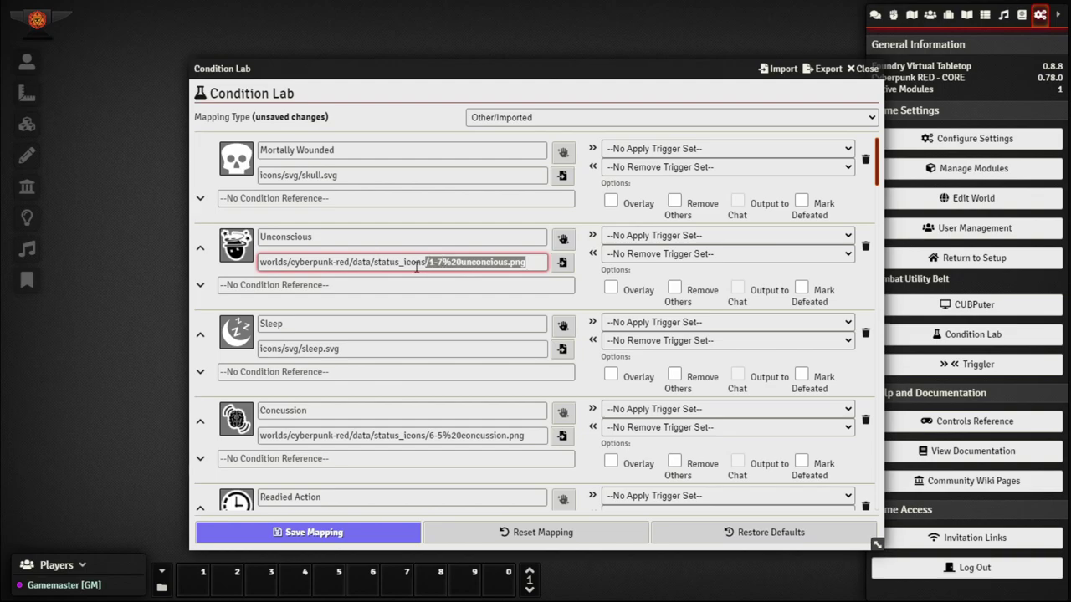
pyautogui.click(585, 249)
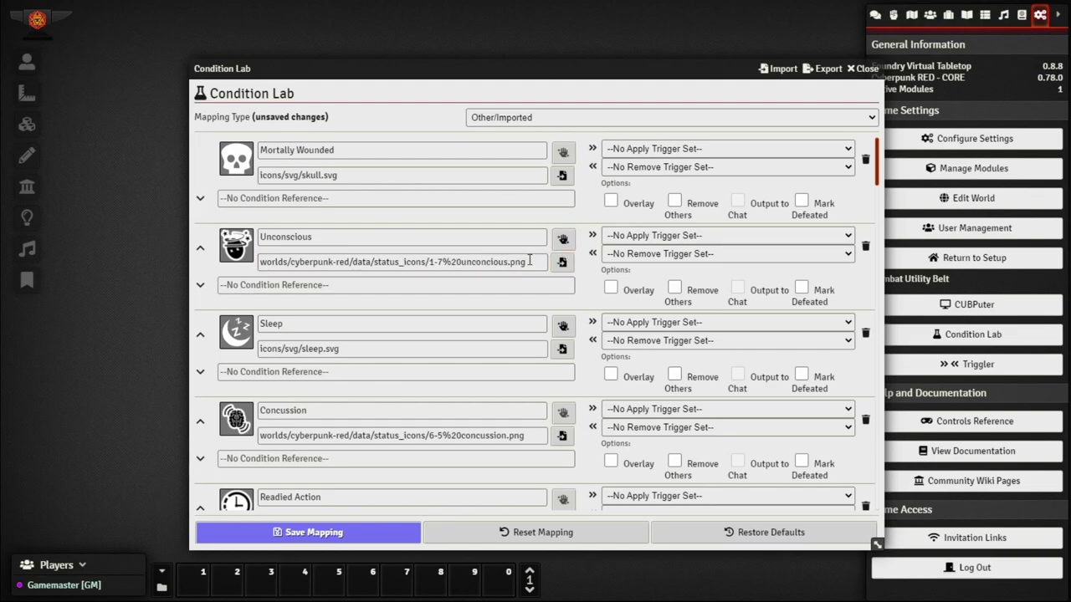
# Scroll through the imported Cyberpunk Red conditions to review them.
pyautogui.scroll(-5, 466, 263)
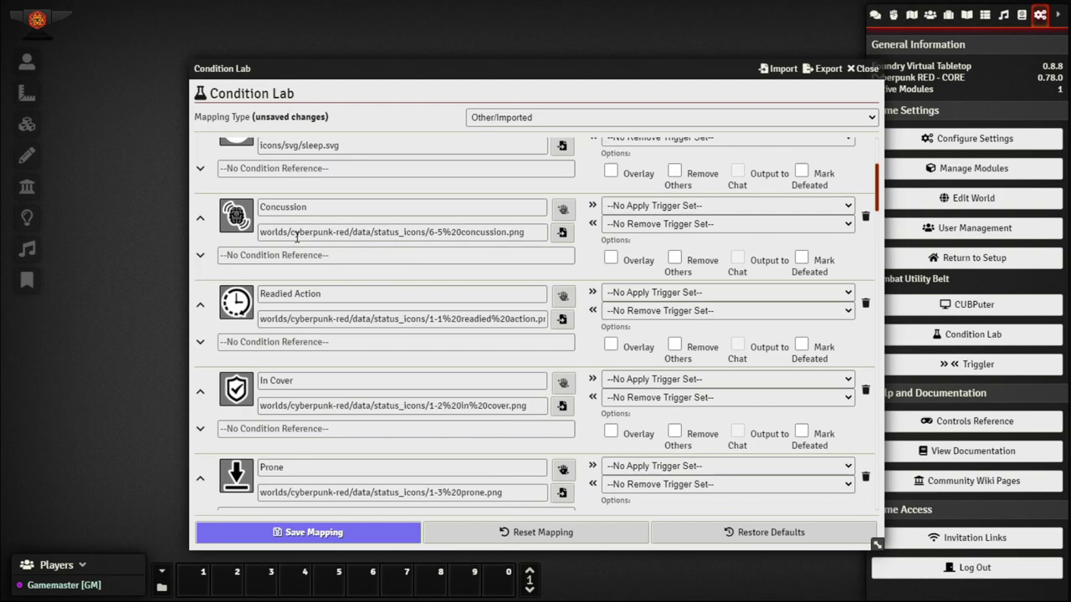
pyautogui.scroll(1, 323, 218)
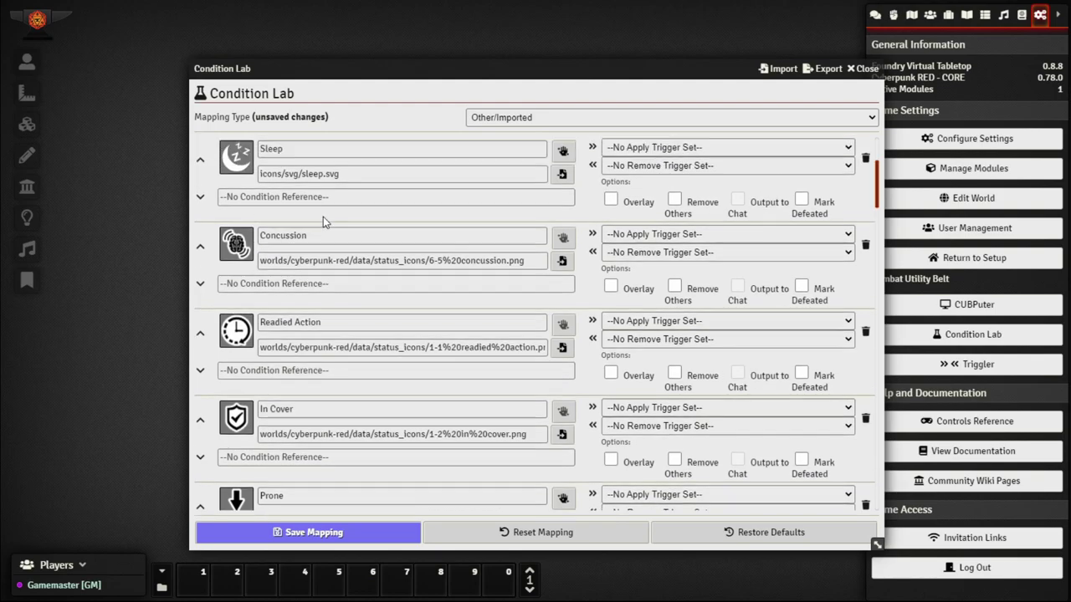
pyautogui.scroll(-2, 306, 222)
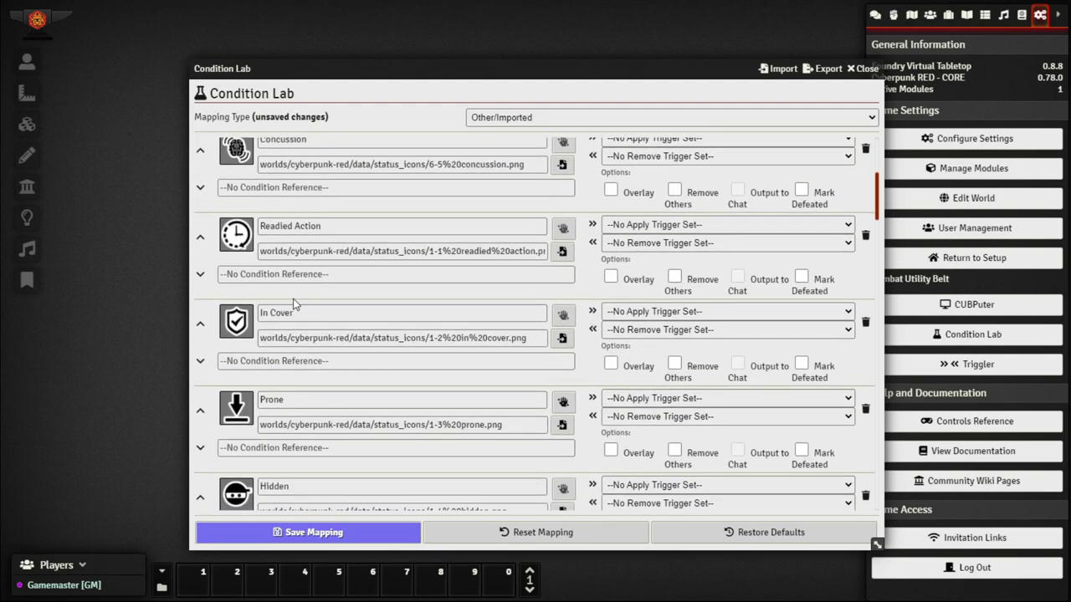
pyautogui.scroll(-4, 294, 304)
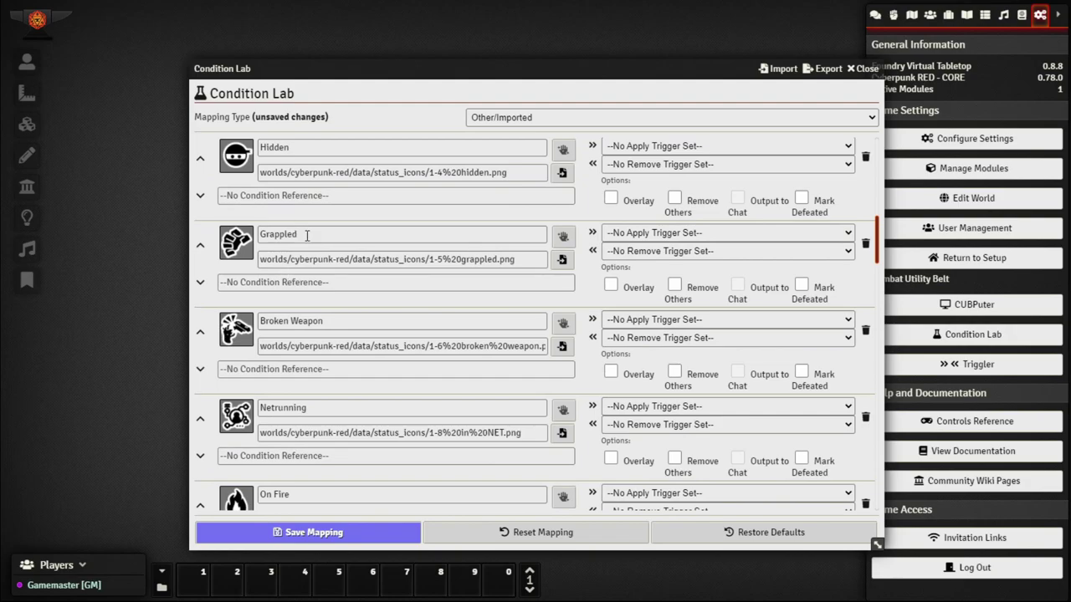
pyautogui.scroll(-2, 307, 236)
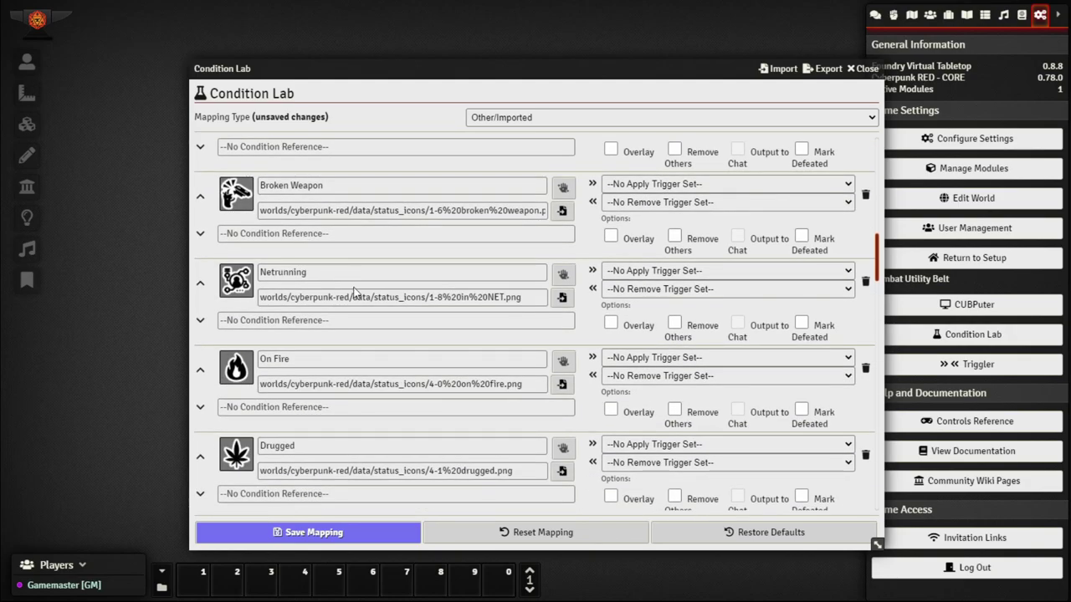
pyautogui.scroll(-5, 358, 283)
pyautogui.scroll(-1, 358, 283)
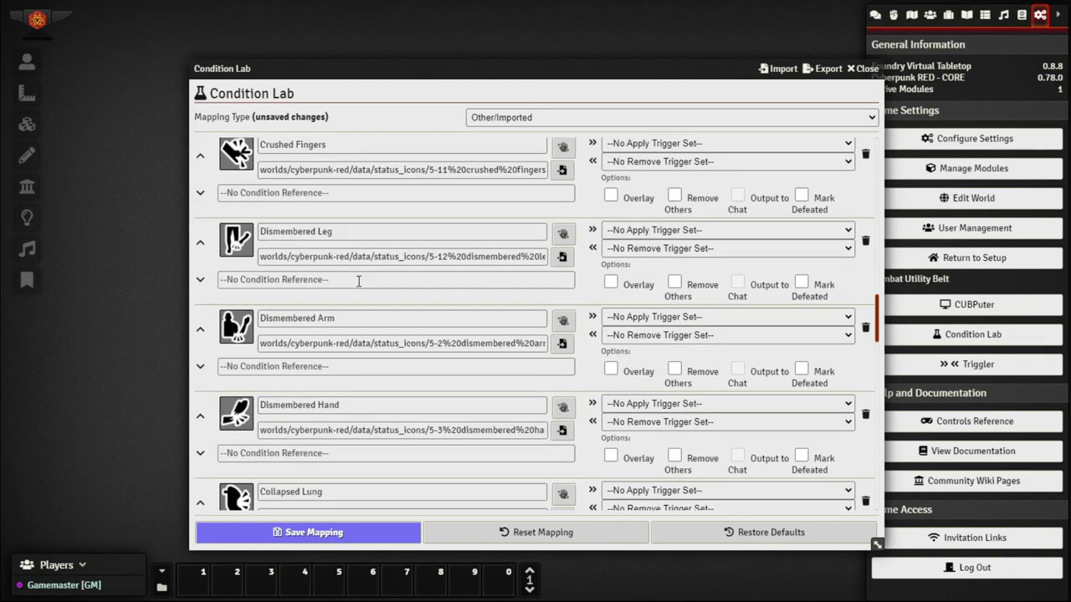
pyautogui.scroll(2, 318, 251)
pyautogui.scroll(-1, 301, 283)
pyautogui.scroll(-1, 299, 281)
pyautogui.scroll(-2, 322, 301)
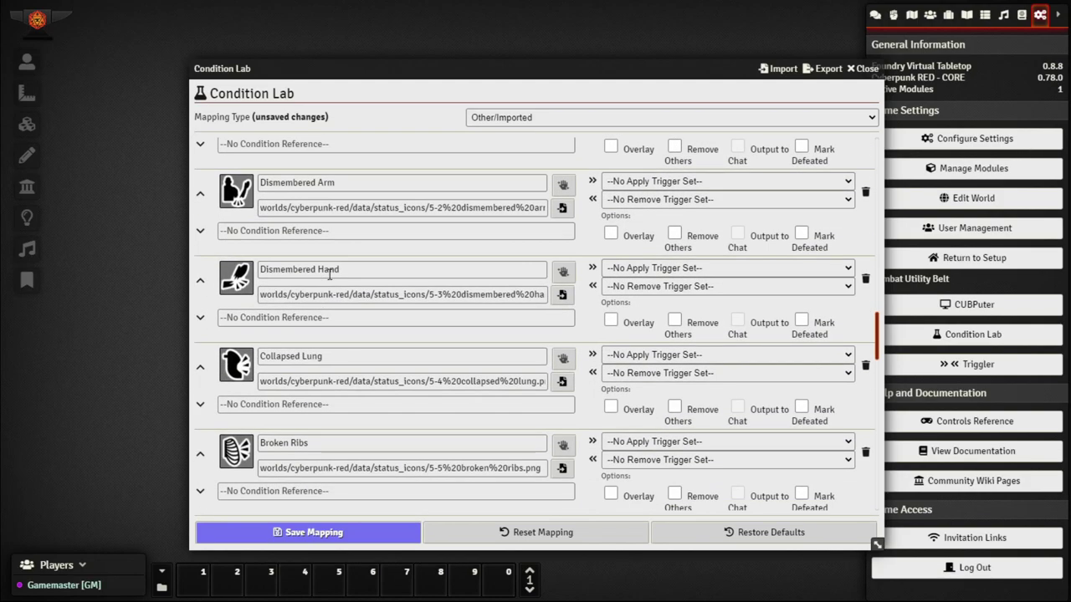
pyautogui.scroll(-2, 330, 272)
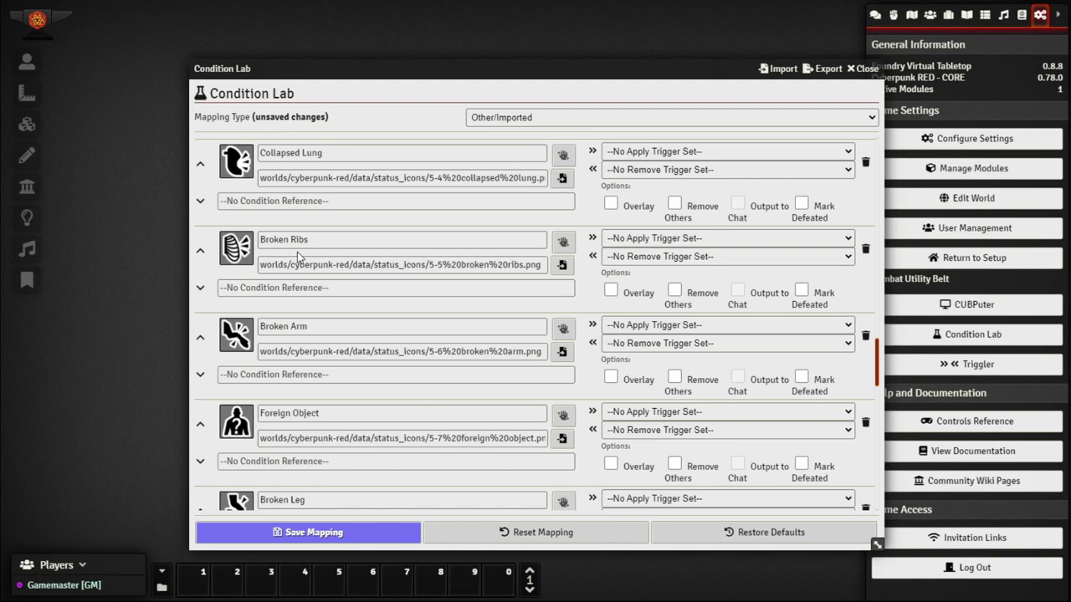
pyautogui.scroll(-5, 297, 251)
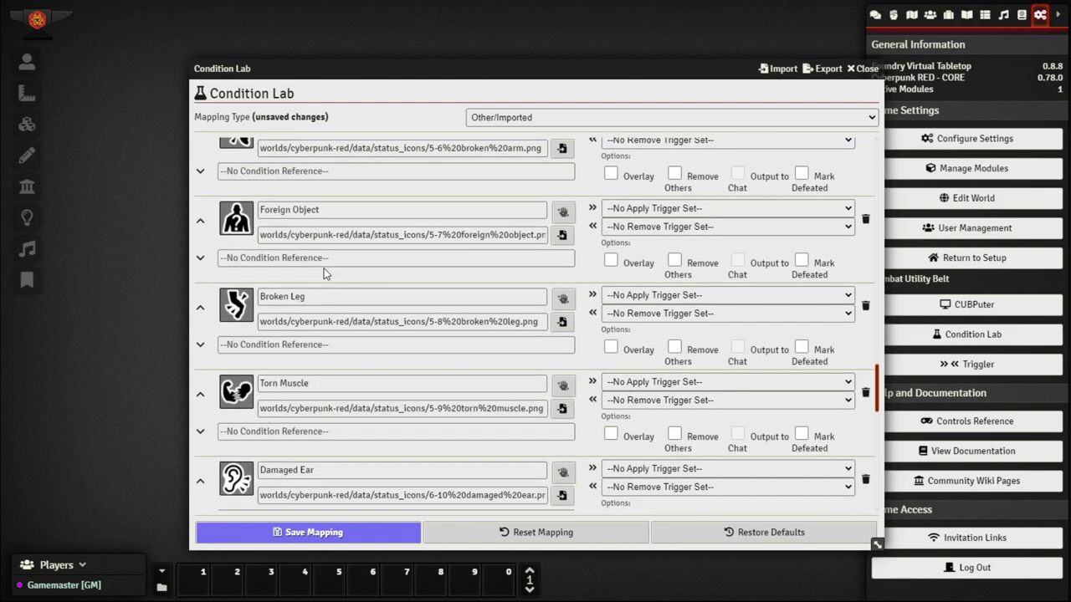
pyautogui.scroll(-2, 320, 276)
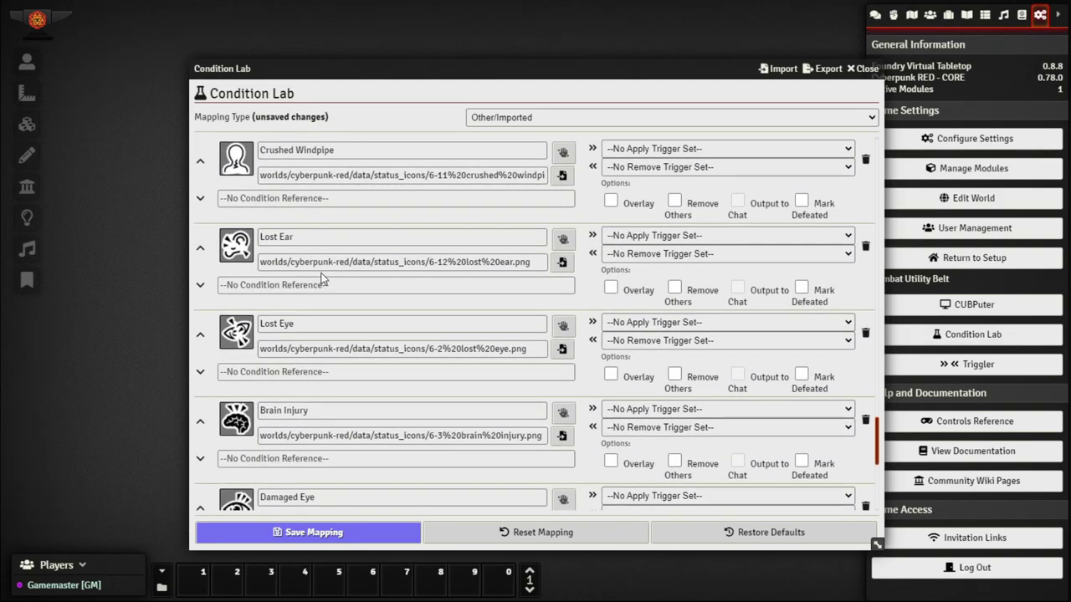
pyautogui.scroll(3, 322, 279)
pyautogui.scroll(2, 322, 278)
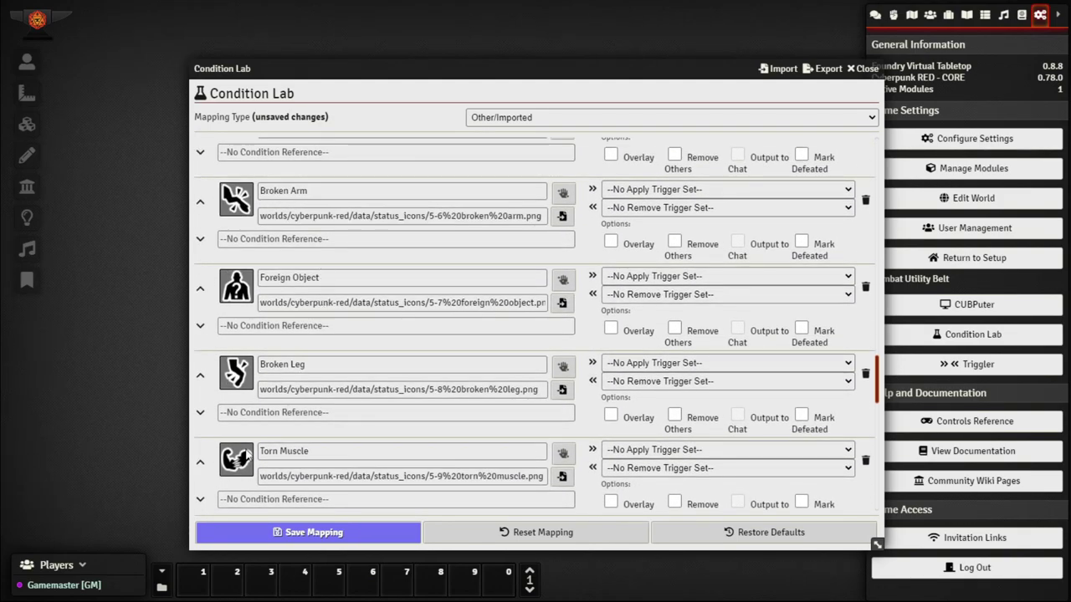
# Save the mapping as Other/Imported, dismiss the notice, and close the Condition Lab.
pyautogui.click(368, 534)
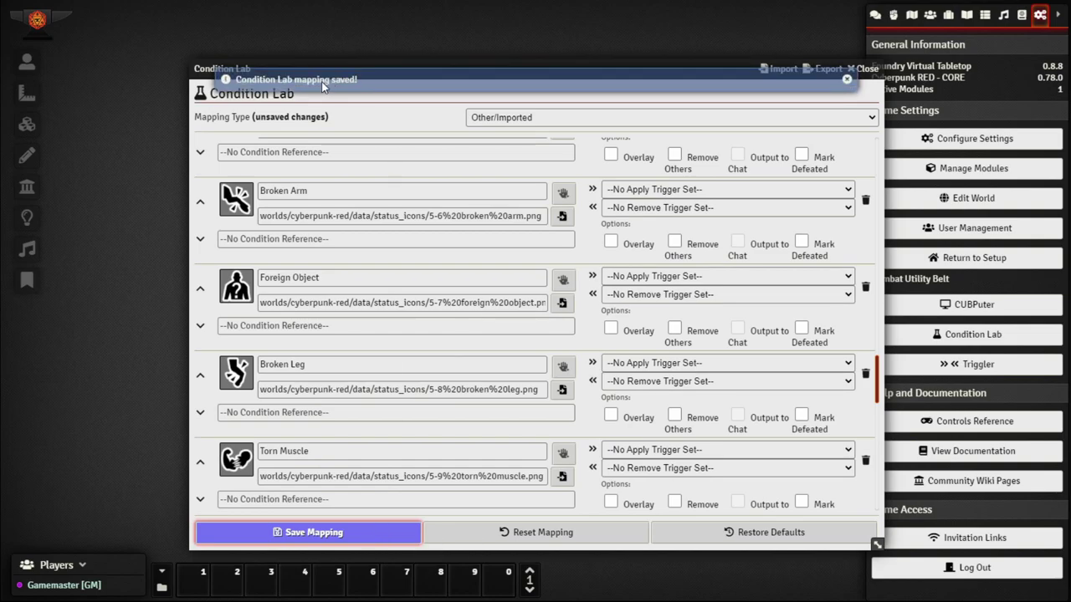
pyautogui.click(555, 115)
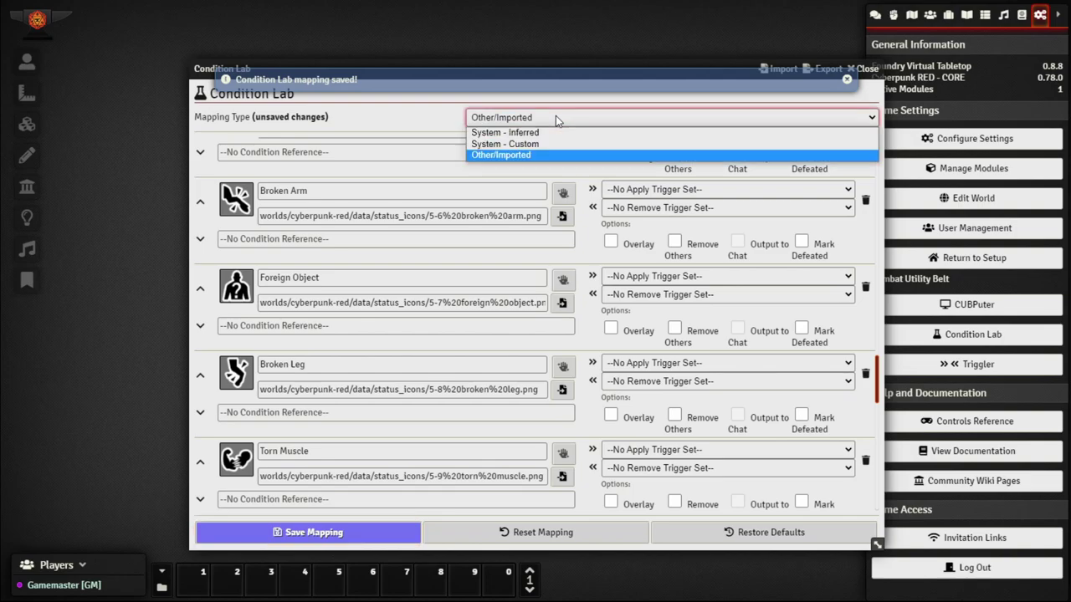
pyautogui.click(518, 156)
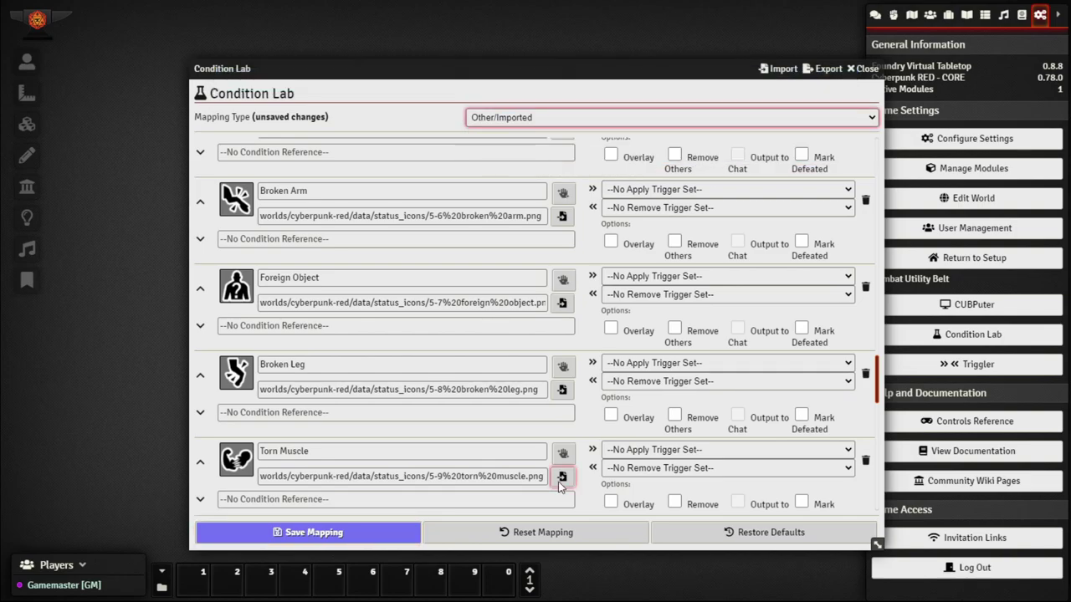
pyautogui.click(371, 533)
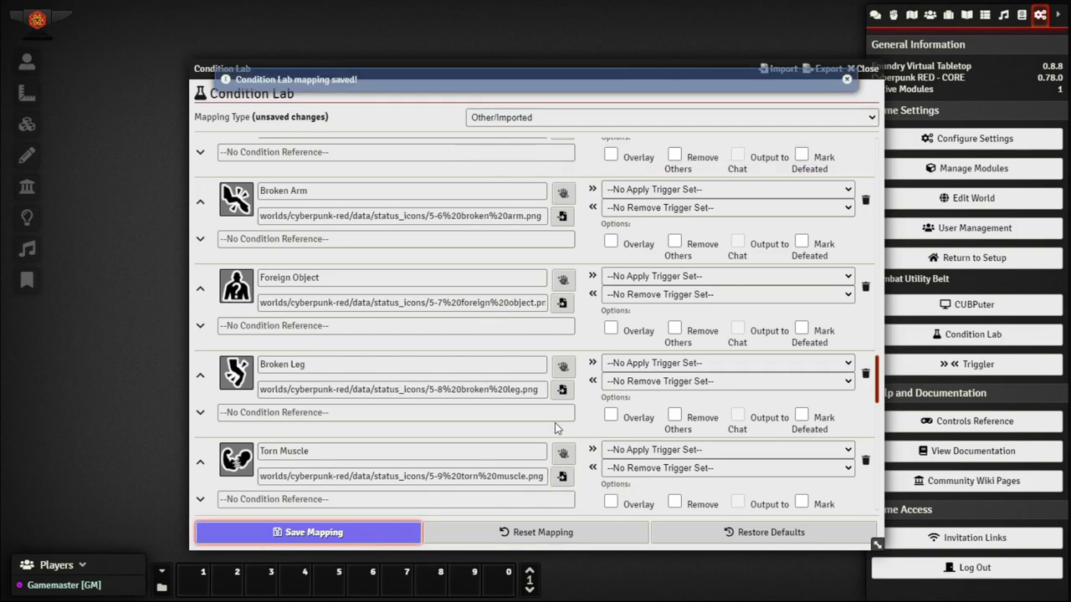
pyautogui.click(847, 80)
pyautogui.click(865, 70)
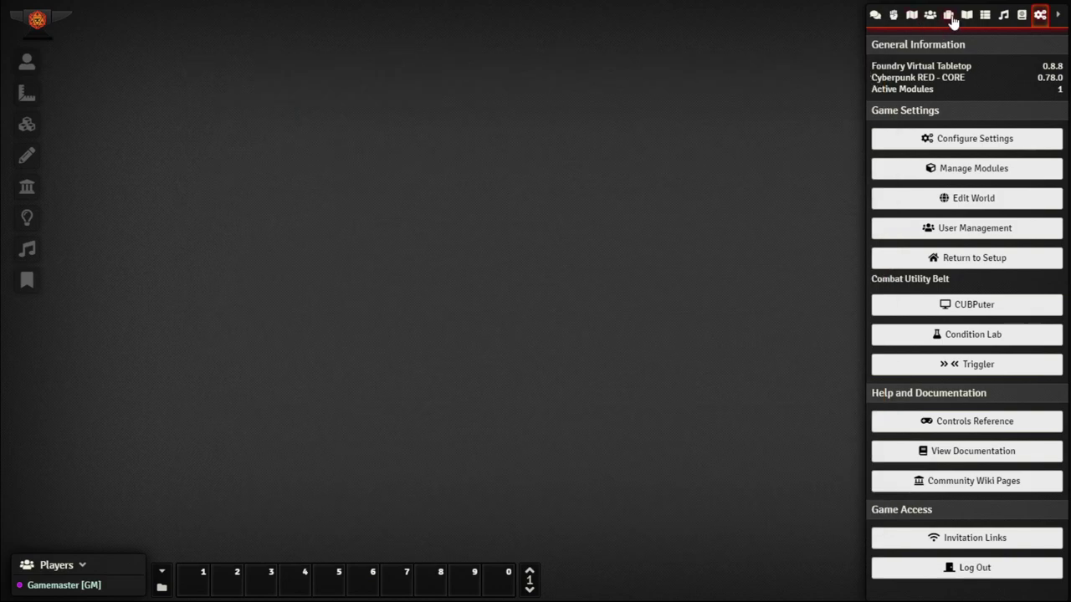
# Re-import Dystopian City Streets from the Scenes compendium and save its configuration.
pyautogui.click(912, 17)
pyautogui.click(1022, 16)
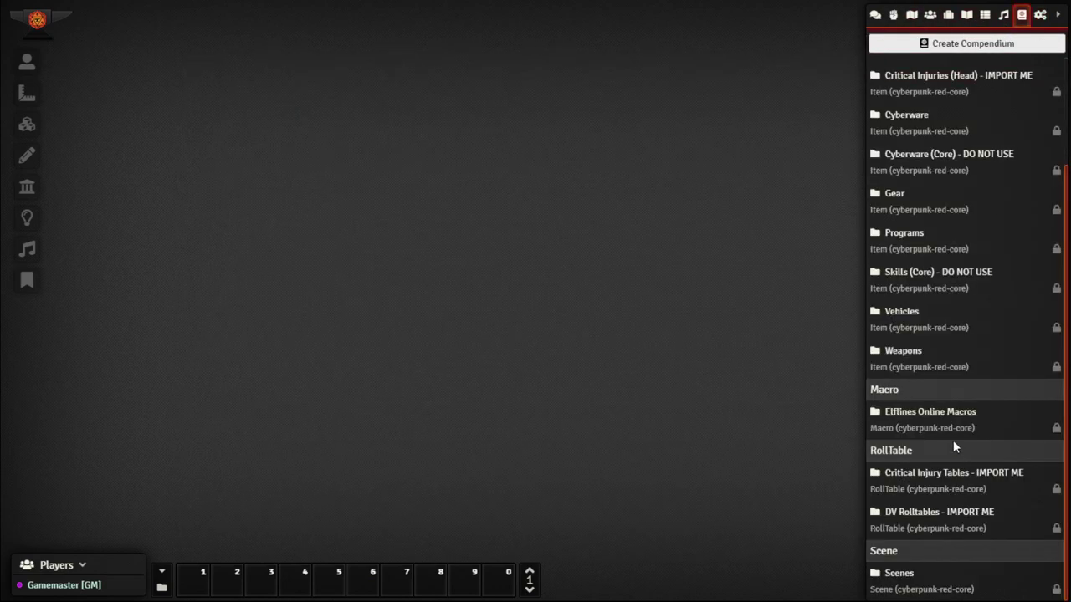
pyautogui.click(908, 575)
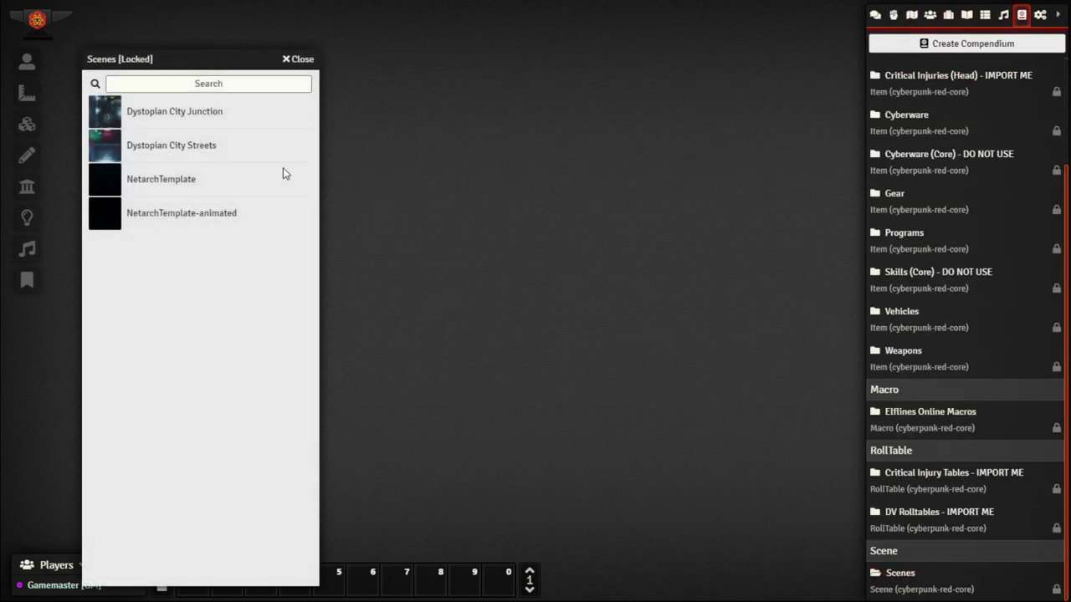
pyautogui.rightClick(201, 148)
pyautogui.click(178, 174)
pyautogui.scroll(-5, 393, 251)
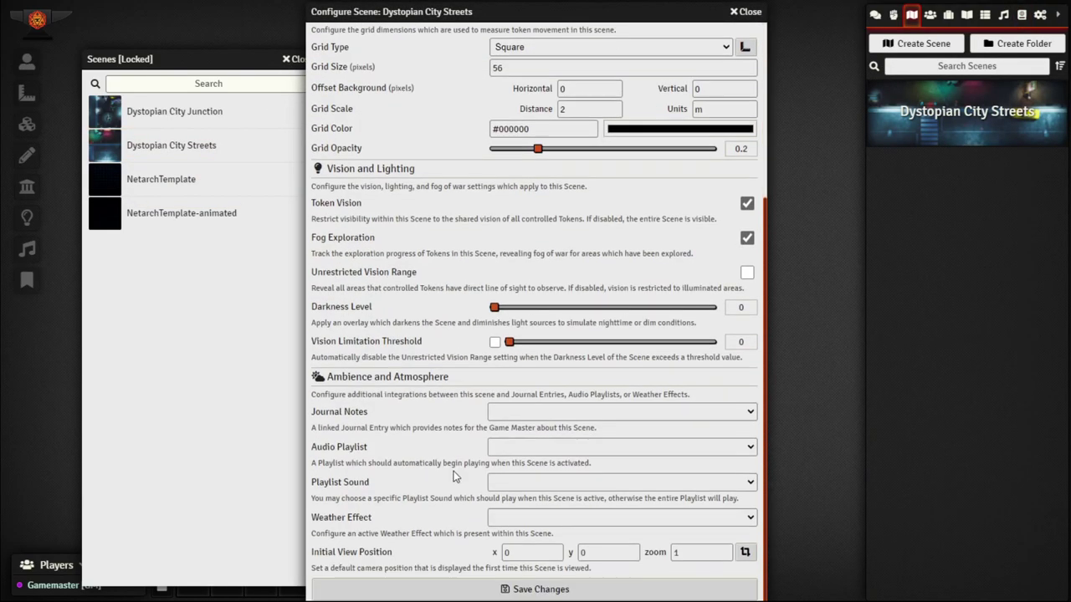
pyautogui.click(477, 589)
pyautogui.click(296, 59)
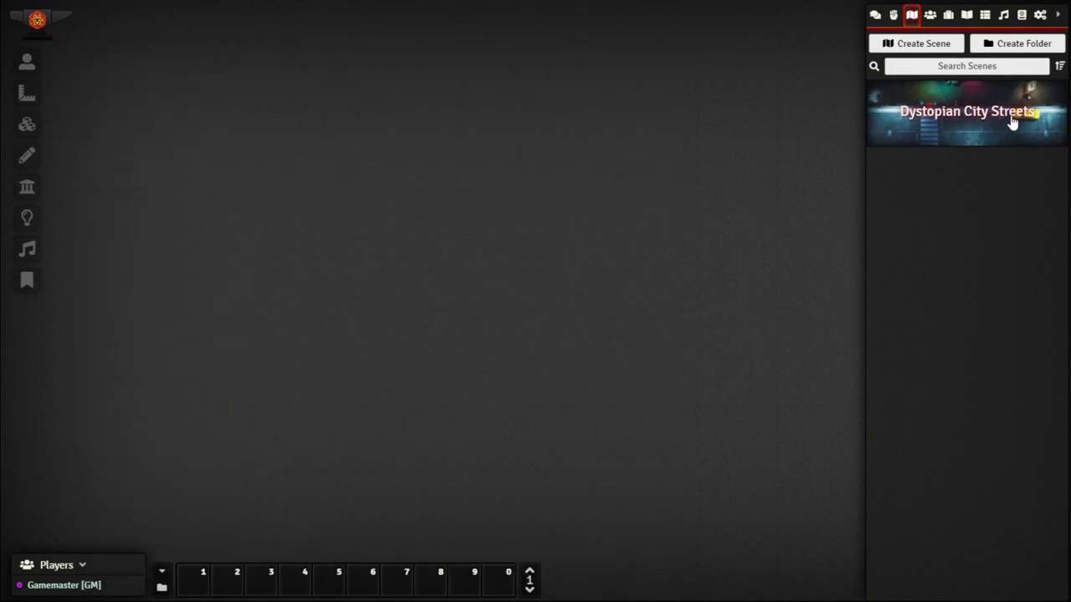
# Activate Dystopian City Streets and place a Redeye token on the street.
pyautogui.rightClick(1003, 119)
pyautogui.click(924, 178)
pyautogui.click(929, 15)
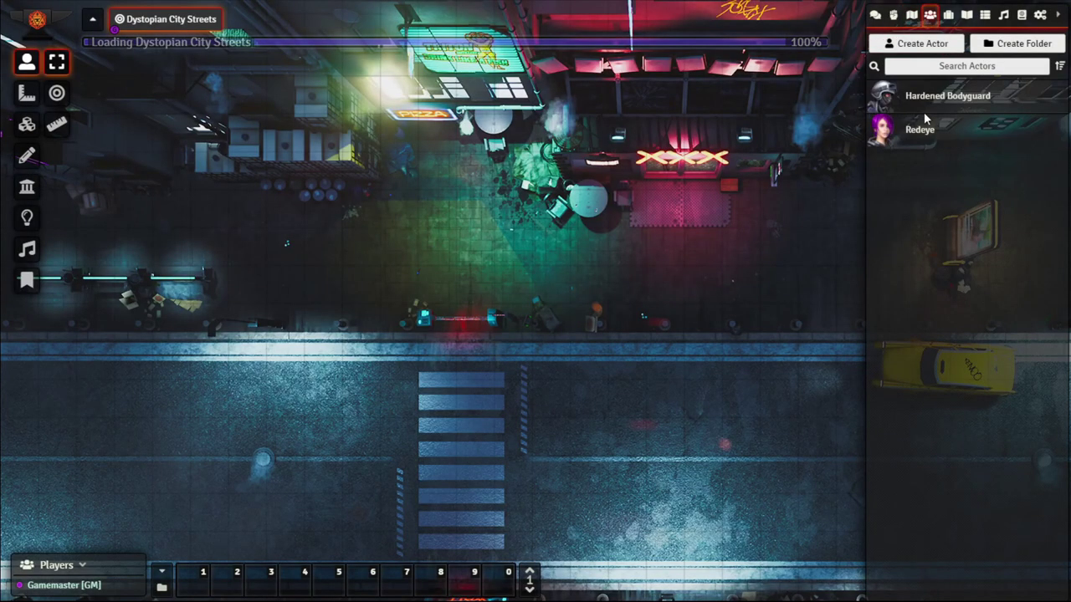
pyautogui.moveTo(914, 142); pyautogui.dragTo(627, 392)
# Apply the Dismembered Hand condition to the Redeye token from its status effects.
pyautogui.scroll(3, 590, 360)
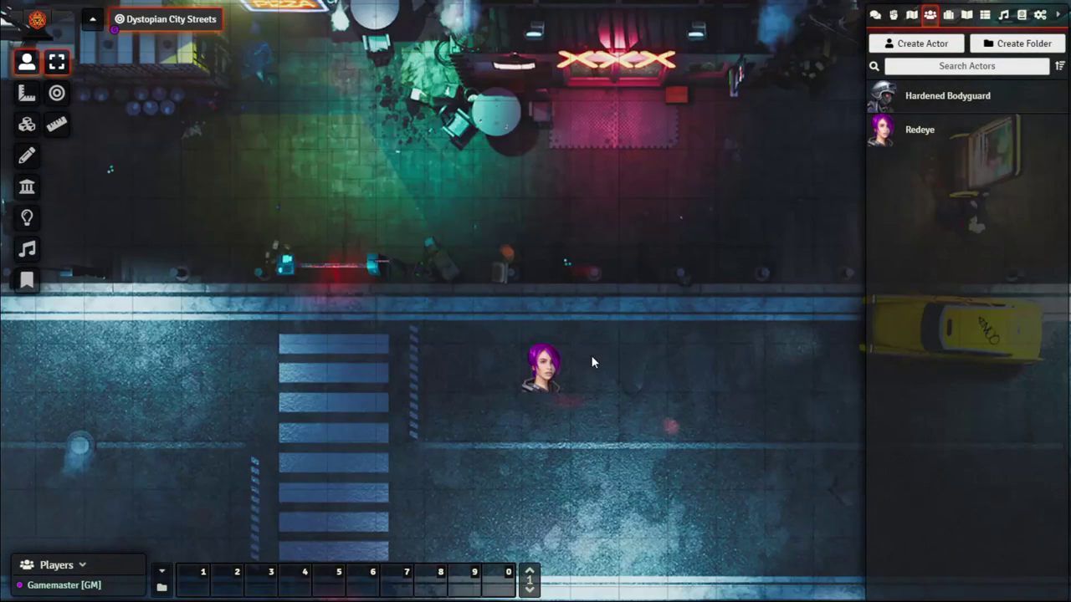
pyautogui.scroll(2, 577, 356)
pyautogui.rightClick(389, 310)
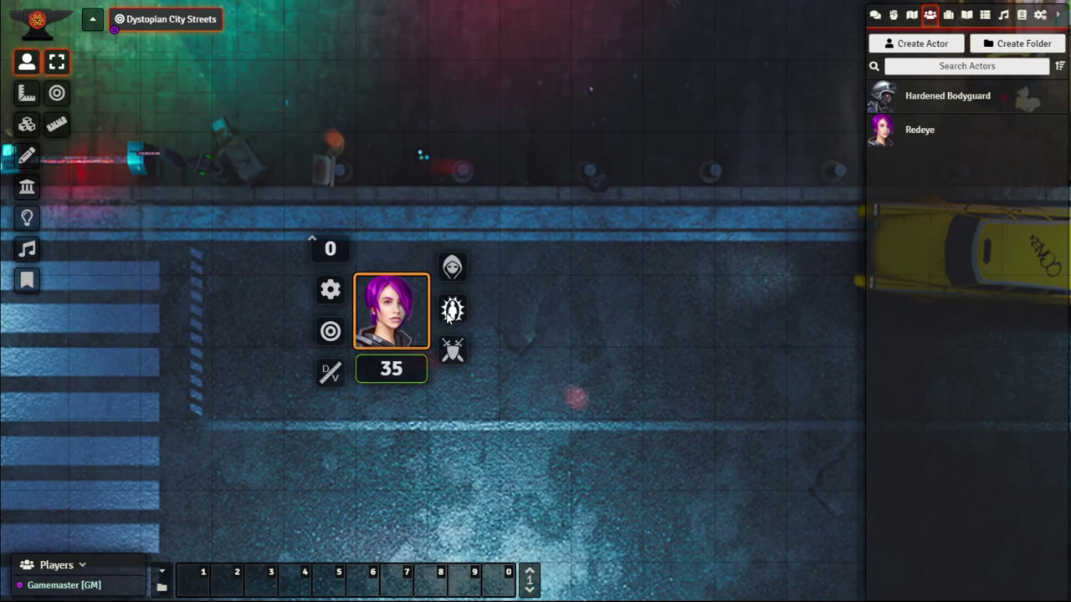
pyautogui.click(452, 311)
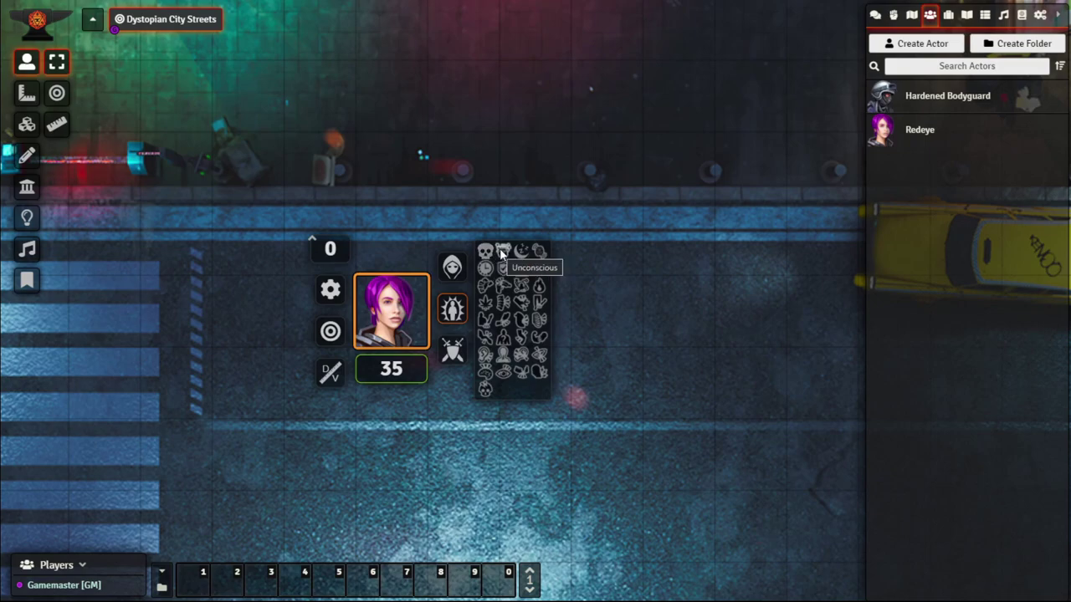
pyautogui.click(502, 326)
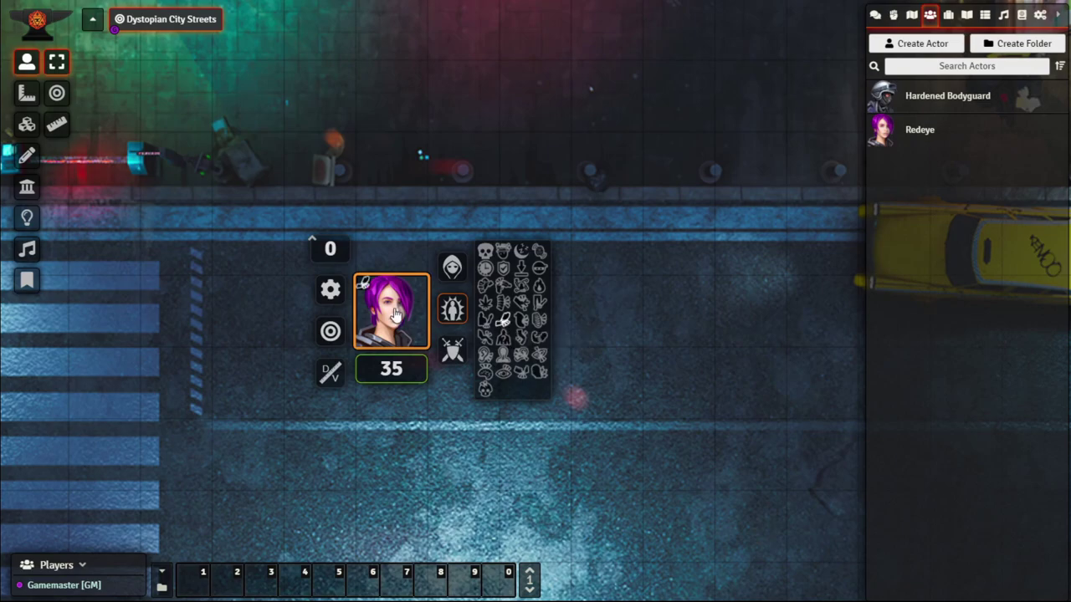
pyautogui.scroll(3, 368, 308)
pyautogui.rightClick(367, 307)
pyautogui.scroll(2, 366, 312)
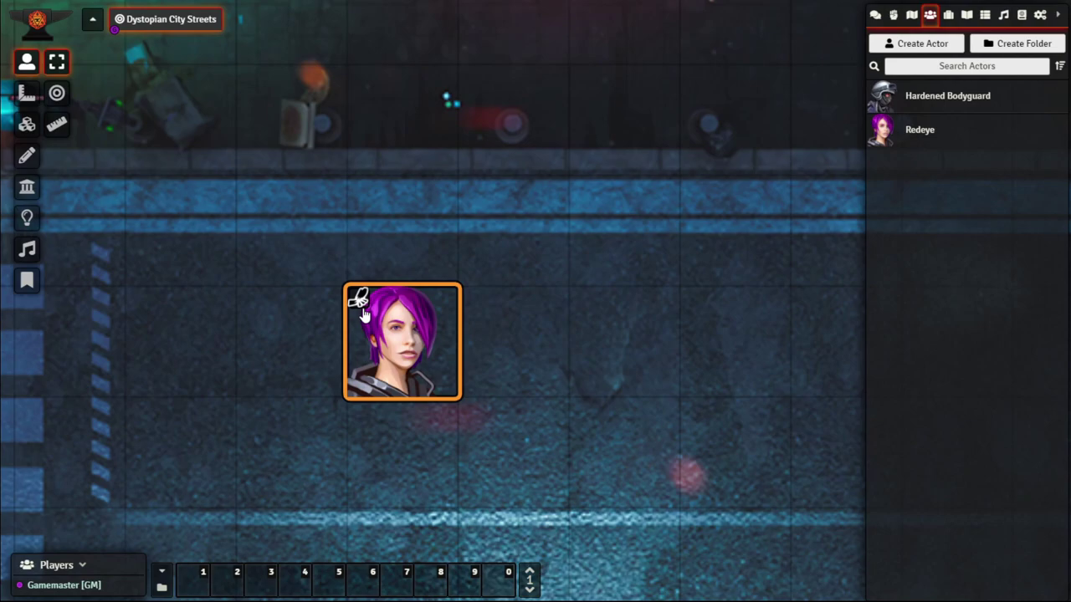
# Review the saved Cyberpunk Red condition mapping in Condition Lab, then close it.
pyautogui.click(1040, 15)
pyautogui.click(983, 336)
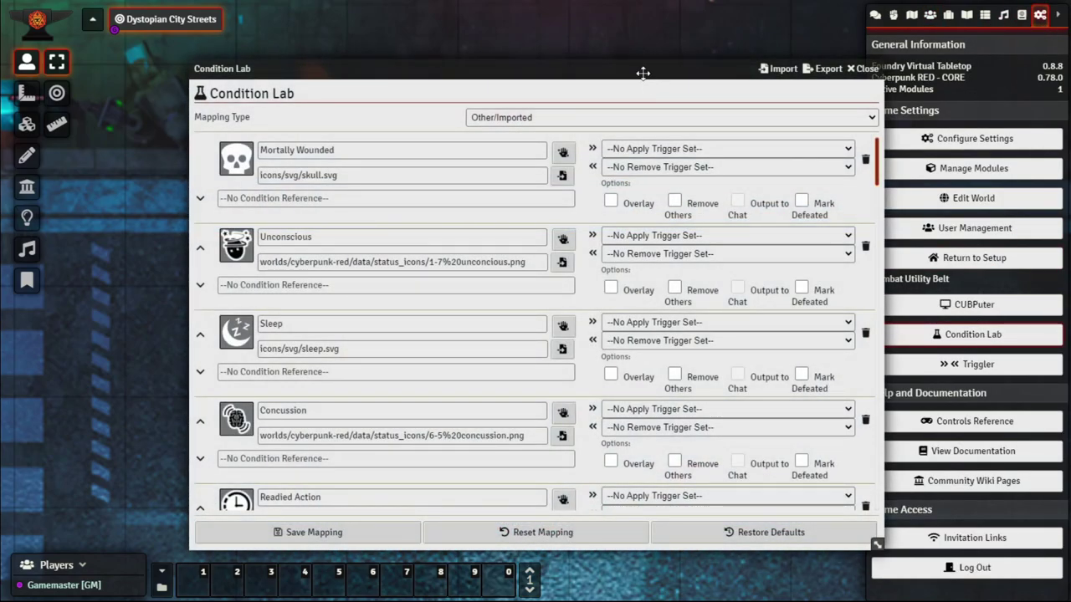
pyautogui.moveTo(641, 72); pyautogui.dragTo(594, 65)
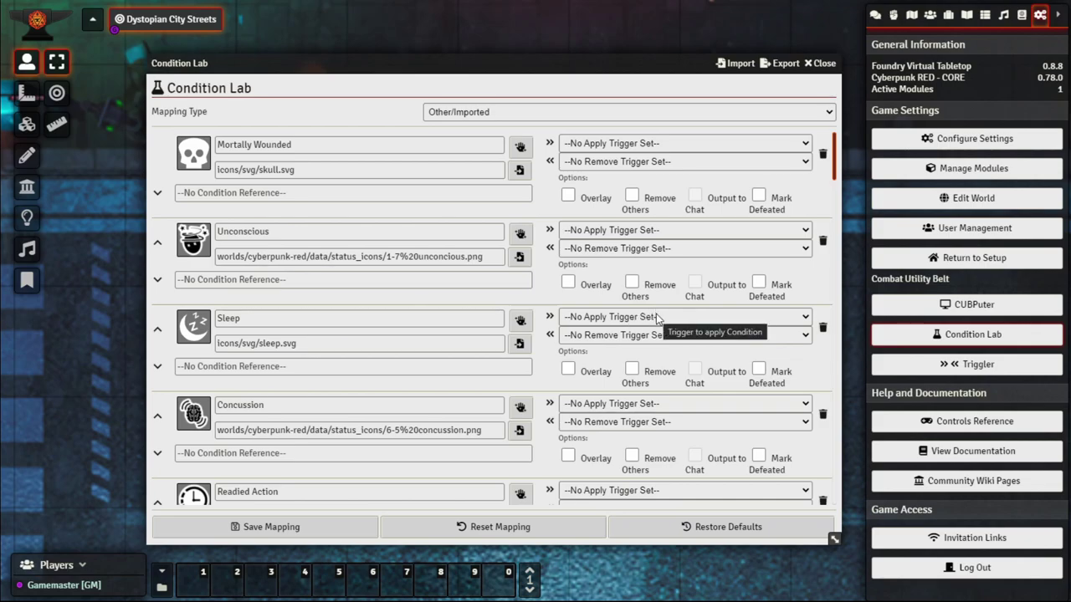
pyautogui.click(823, 64)
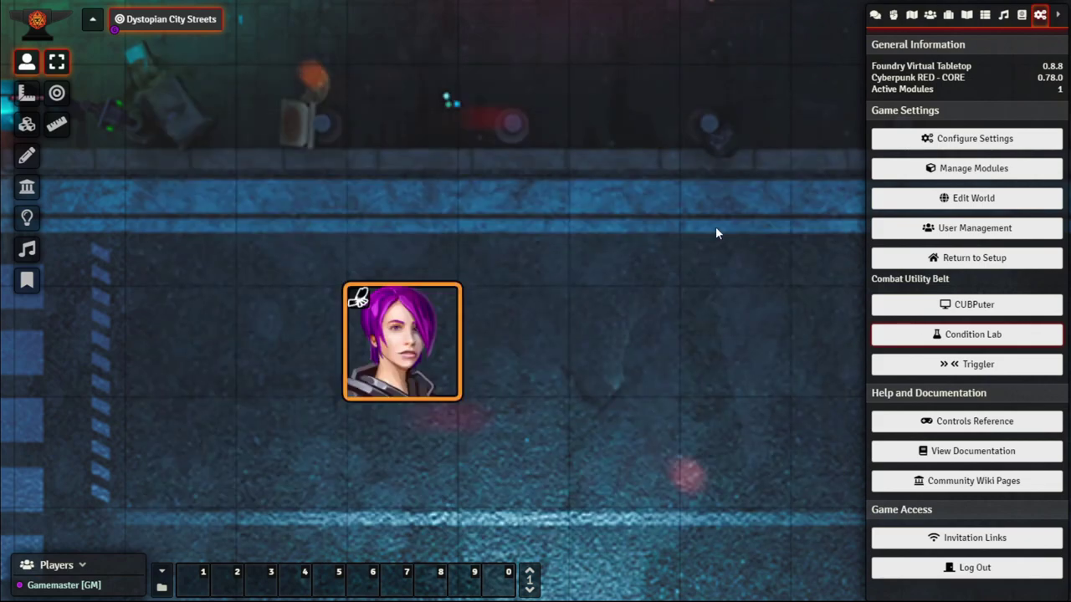
pyautogui.scroll(-4, 675, 146)
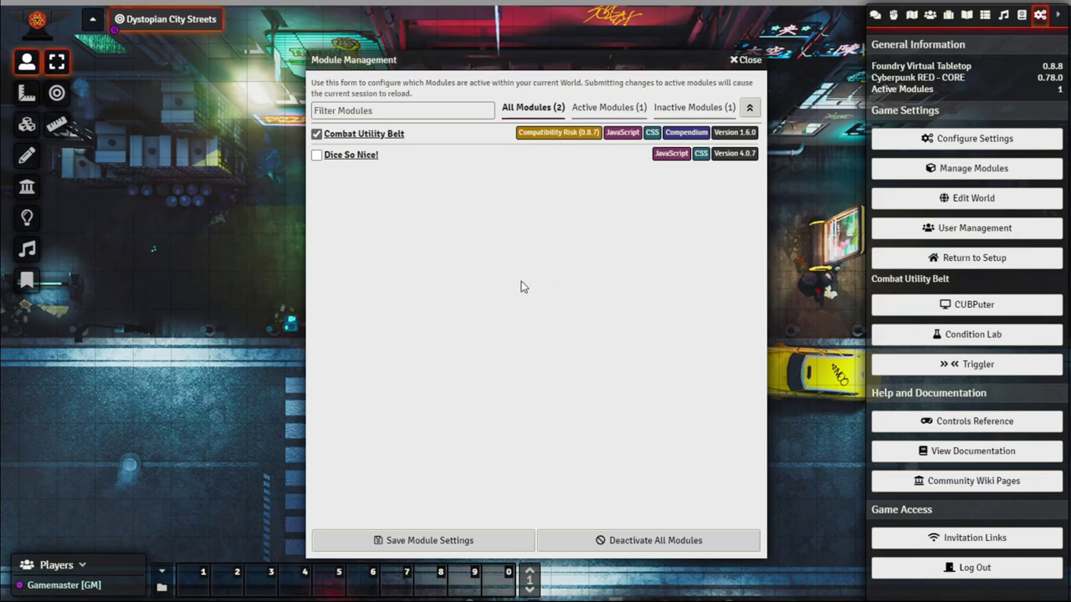
# Tick Dice So Nice! and save the module settings so the world reloads.
pyautogui.click(316, 155)
pyautogui.click(316, 155)
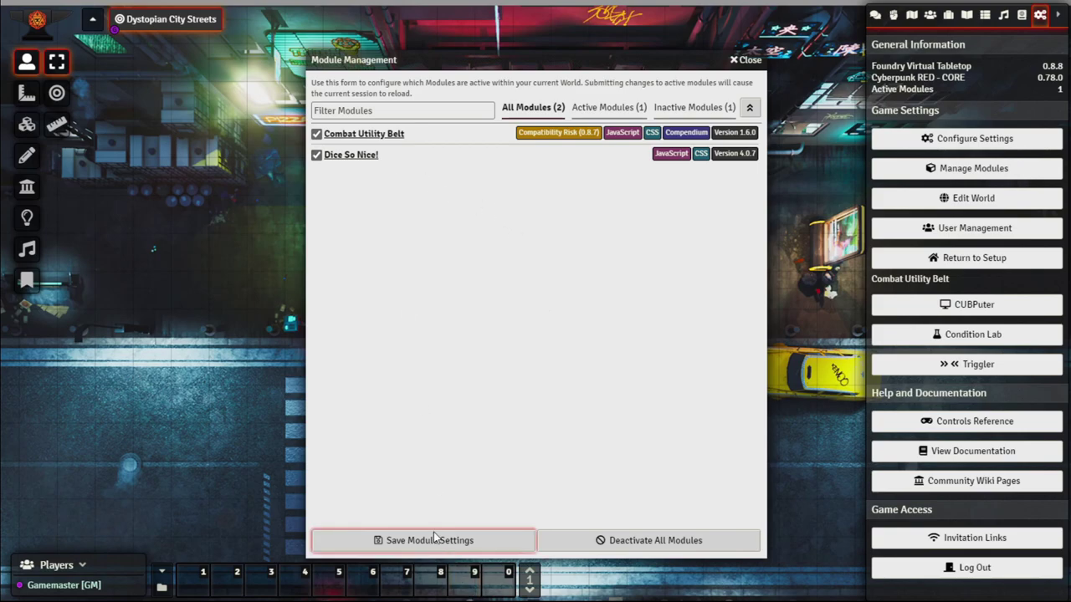
pyautogui.click(436, 540)
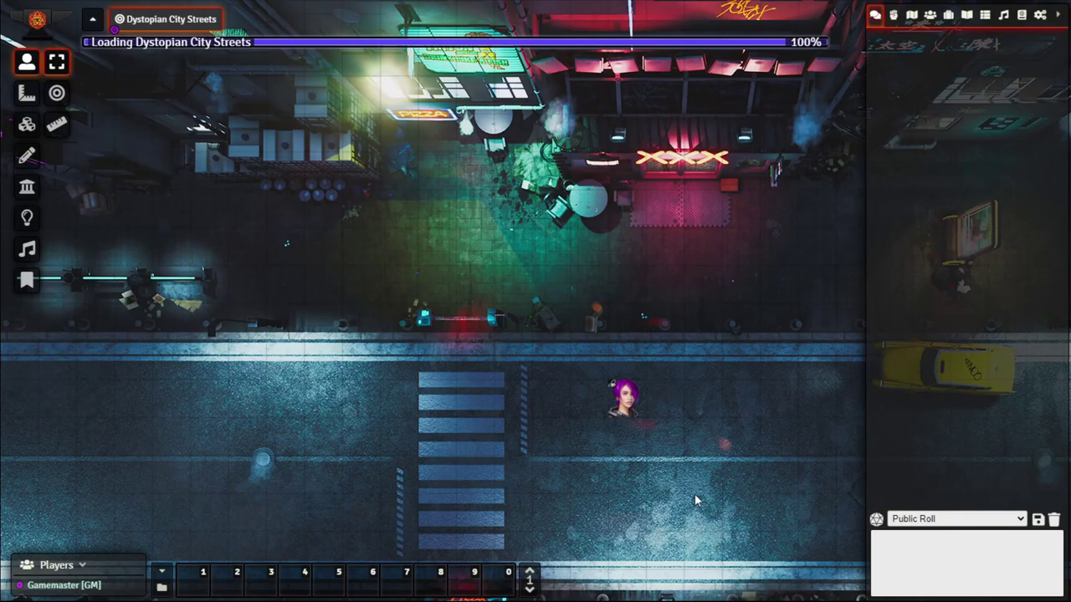
# Open Configure Settings' Module Settings and browse the Dice So Nice! options, like Max Number of Dice 20.
pyautogui.moveTo(696, 458); pyautogui.dragTo(579, 447)
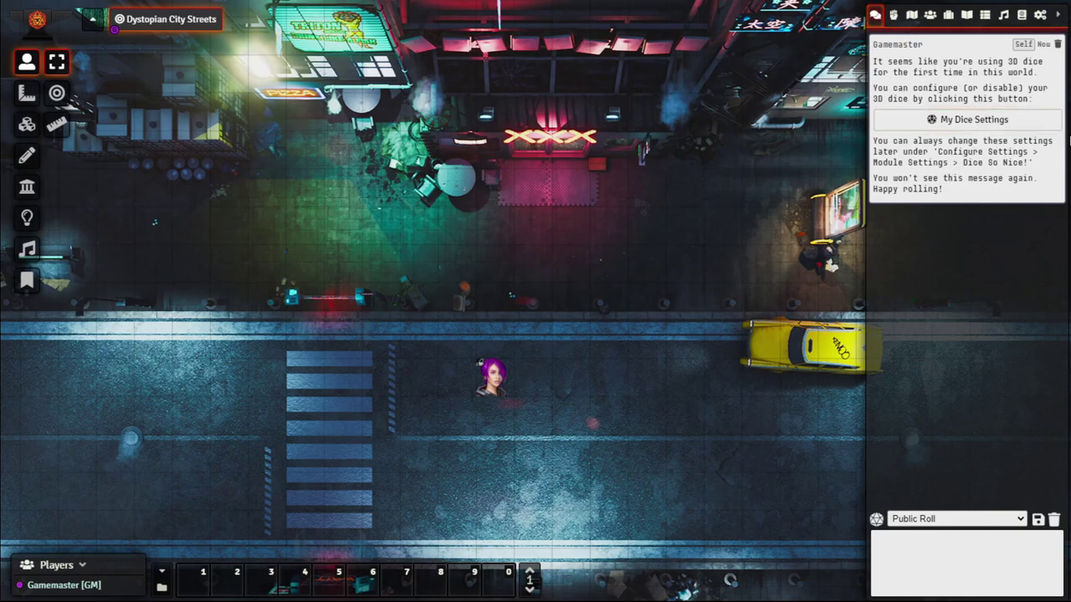
pyautogui.click(1040, 15)
pyautogui.click(993, 141)
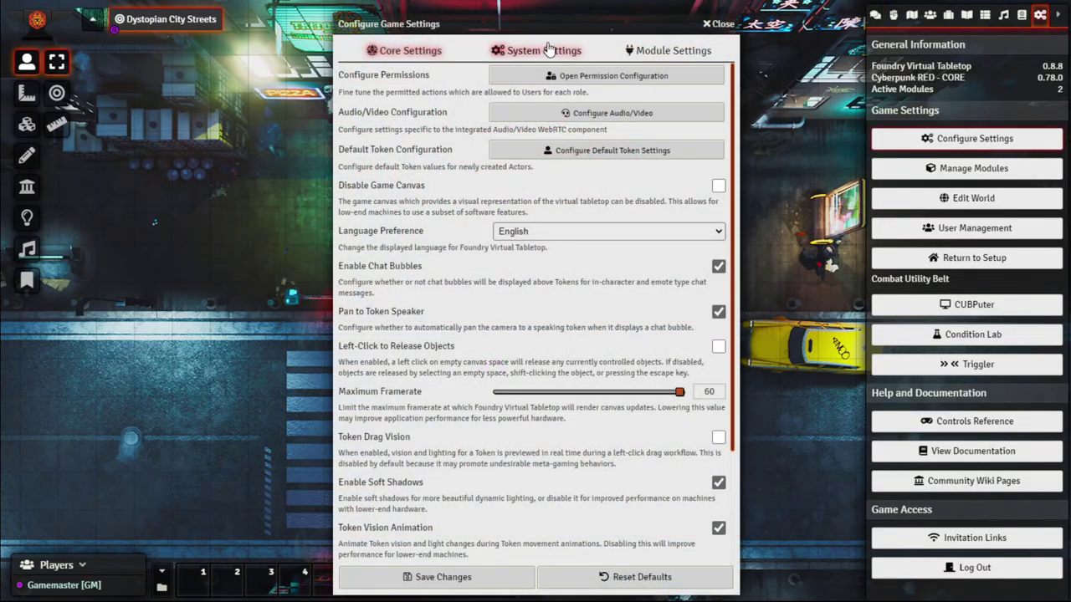
pyautogui.click(683, 54)
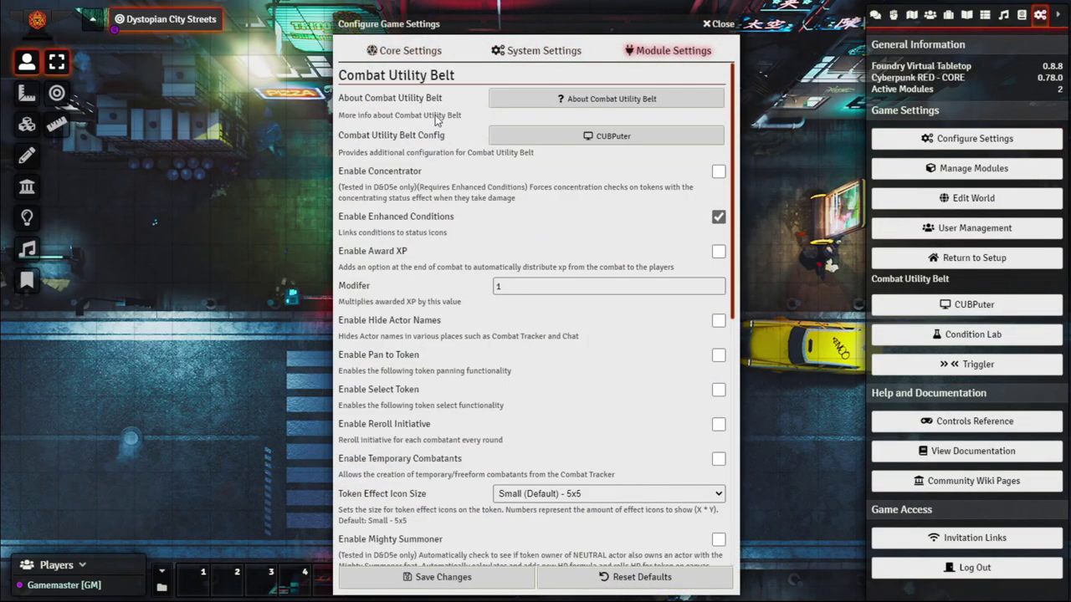
pyautogui.scroll(-2, 520, 206)
pyautogui.scroll(2, 469, 134)
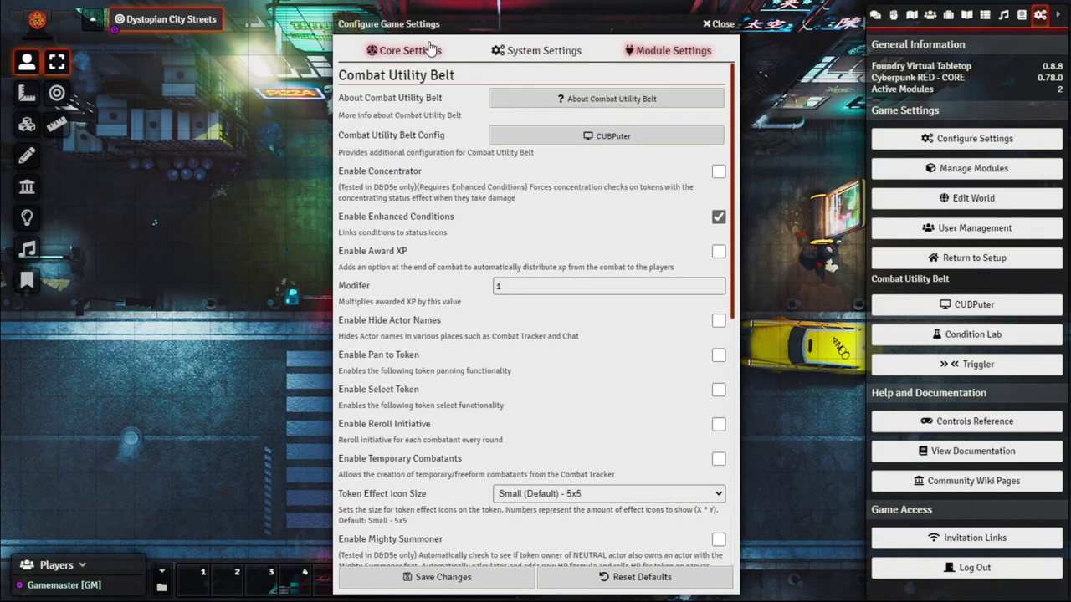
pyautogui.scroll(-5, 434, 93)
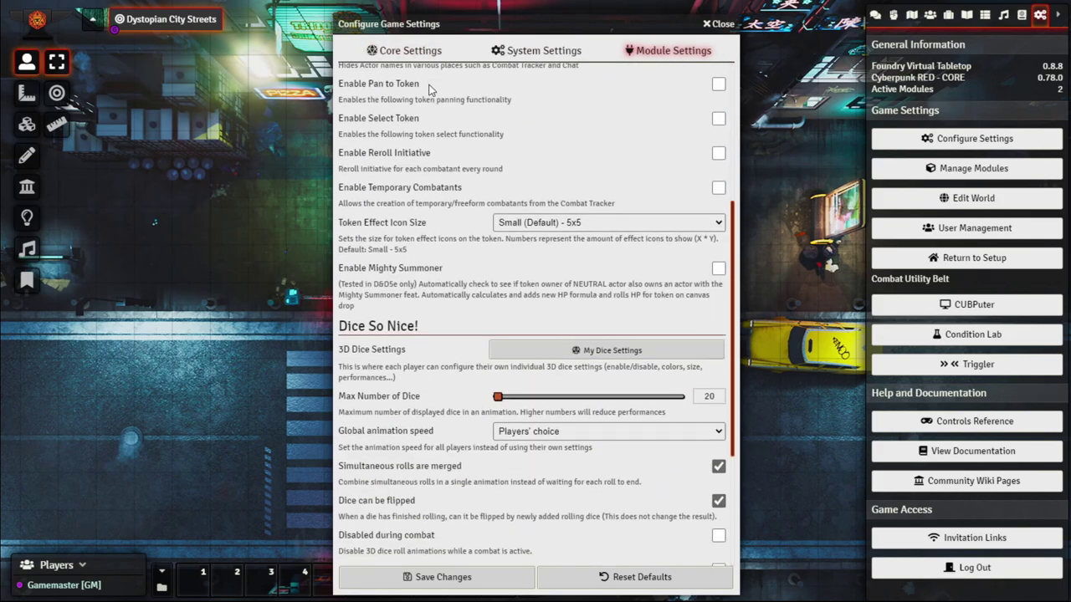
pyautogui.scroll(1, 408, 134)
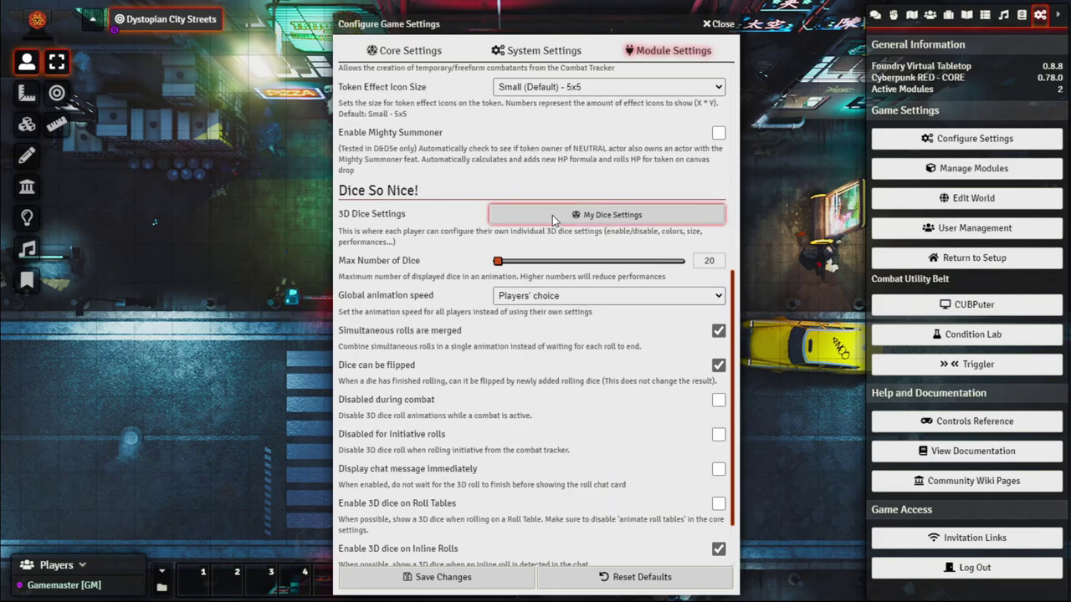